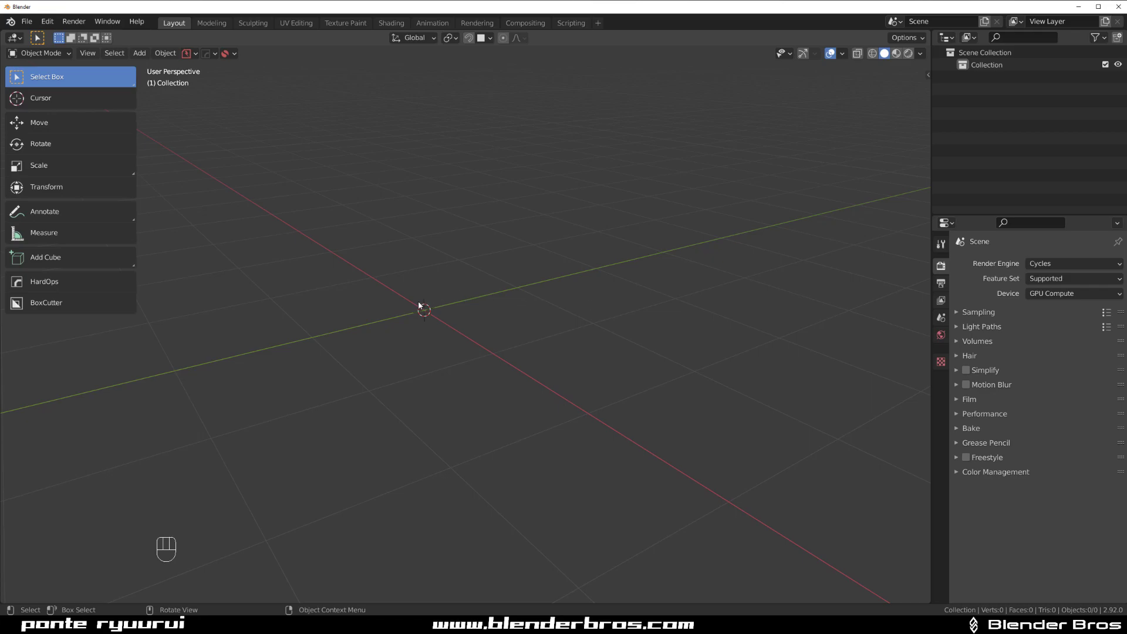
Step: Add a cube mesh to the empty scene
middle_drag(420, 306, 533, 305)
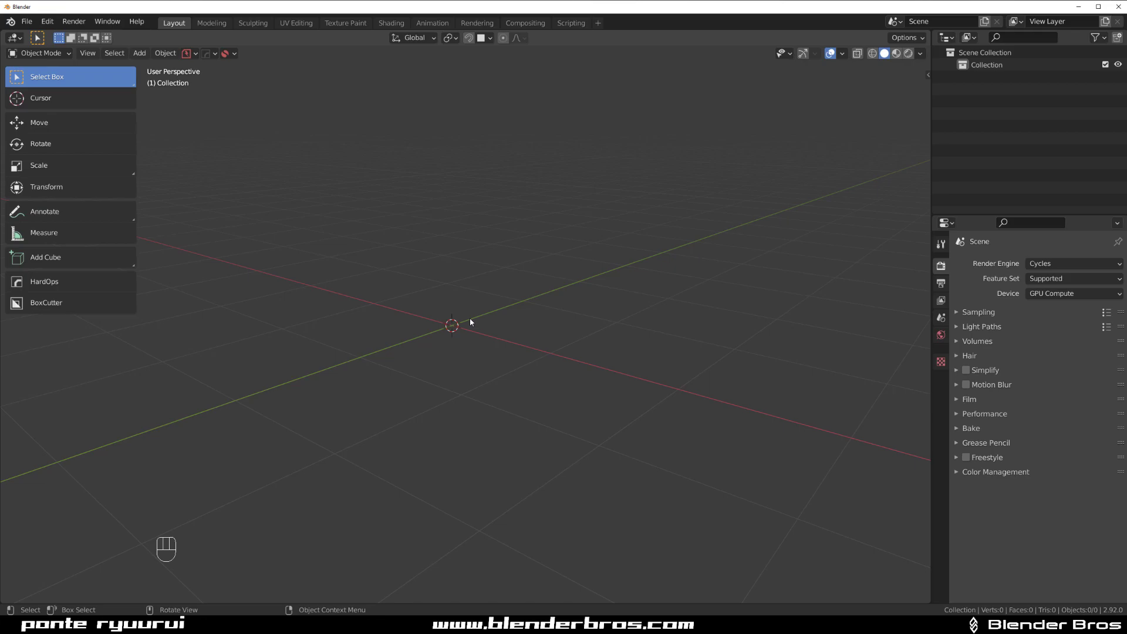
key(shift+a)
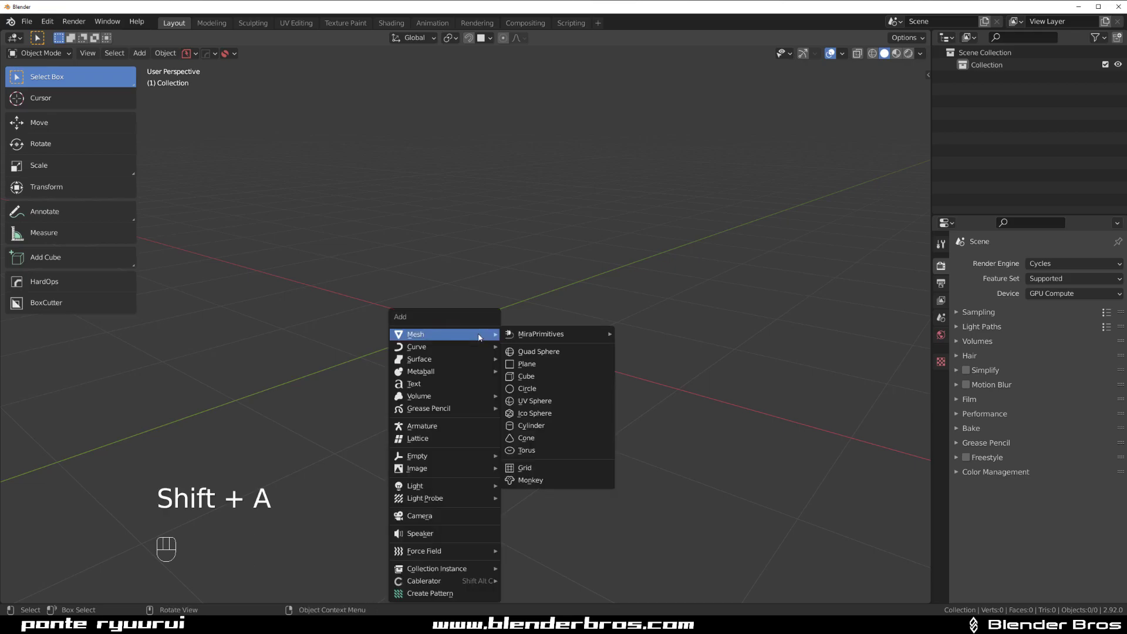
key(shift+a)
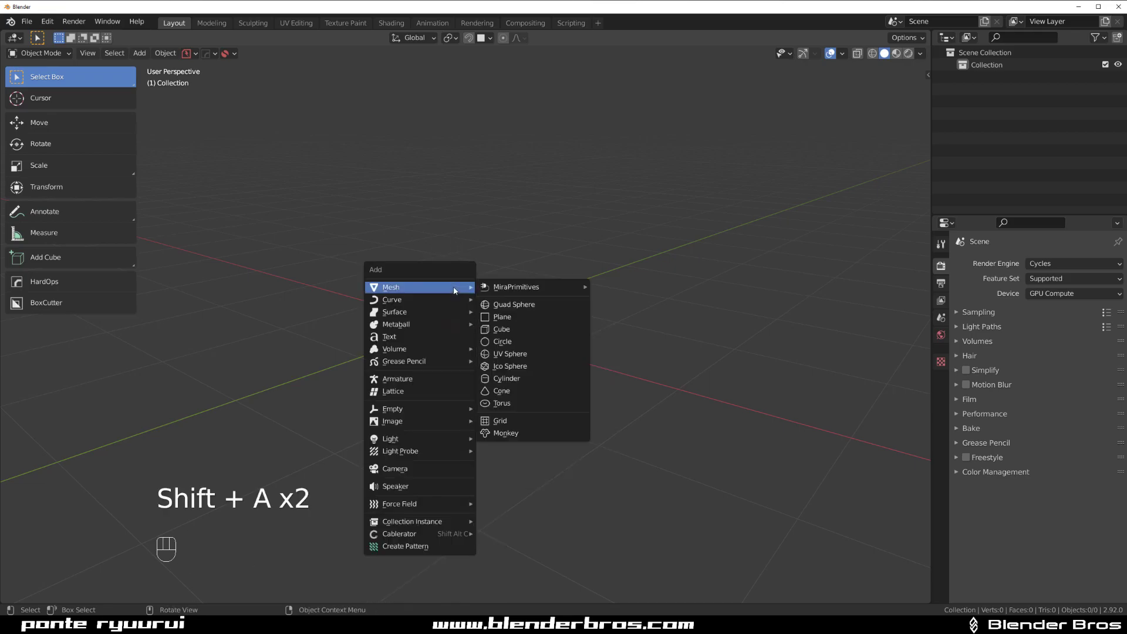
key(shift+a)
mouse_move(486, 311)
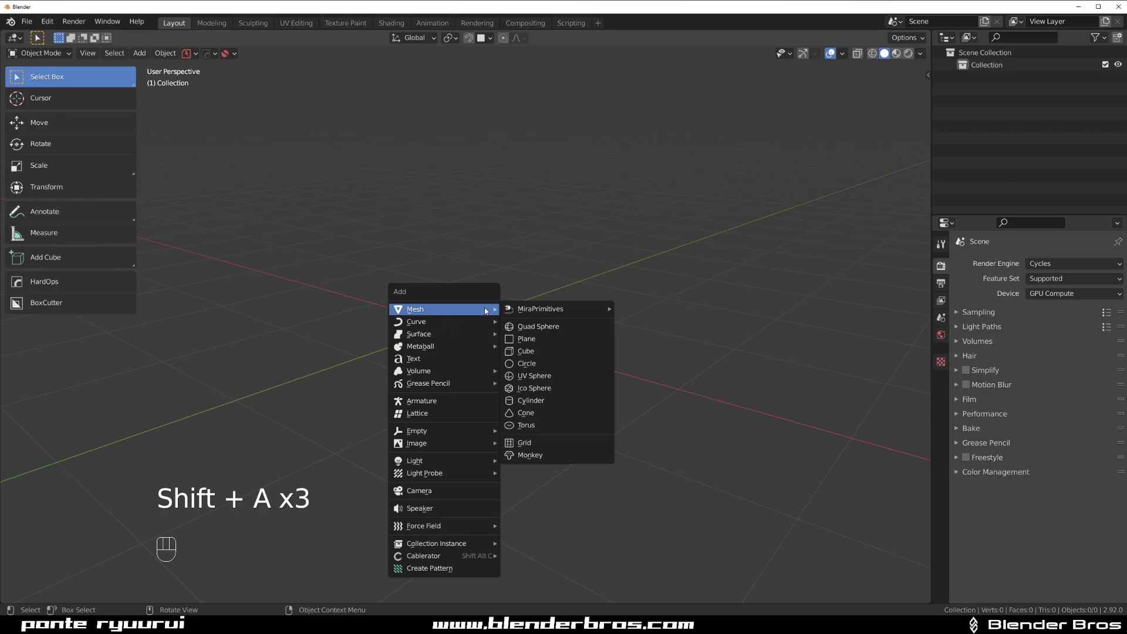
click(541, 352)
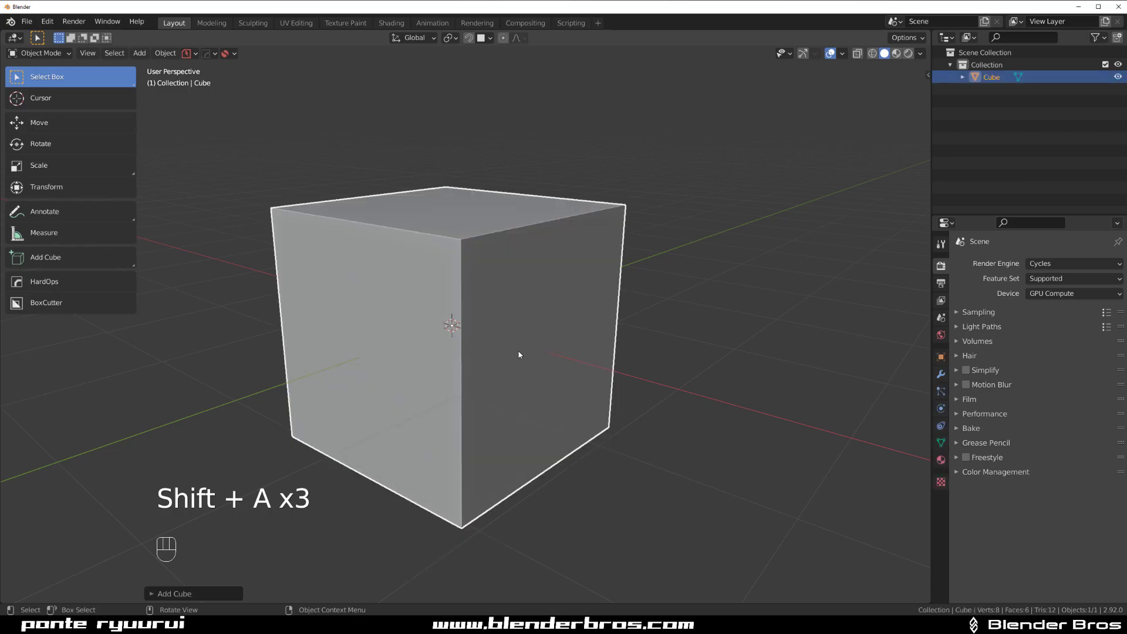
Step: Put the cube in Edit Mode with vertex selection and select corner vertices of its front-facing side one at a time
middle_drag(545, 339, 528, 343)
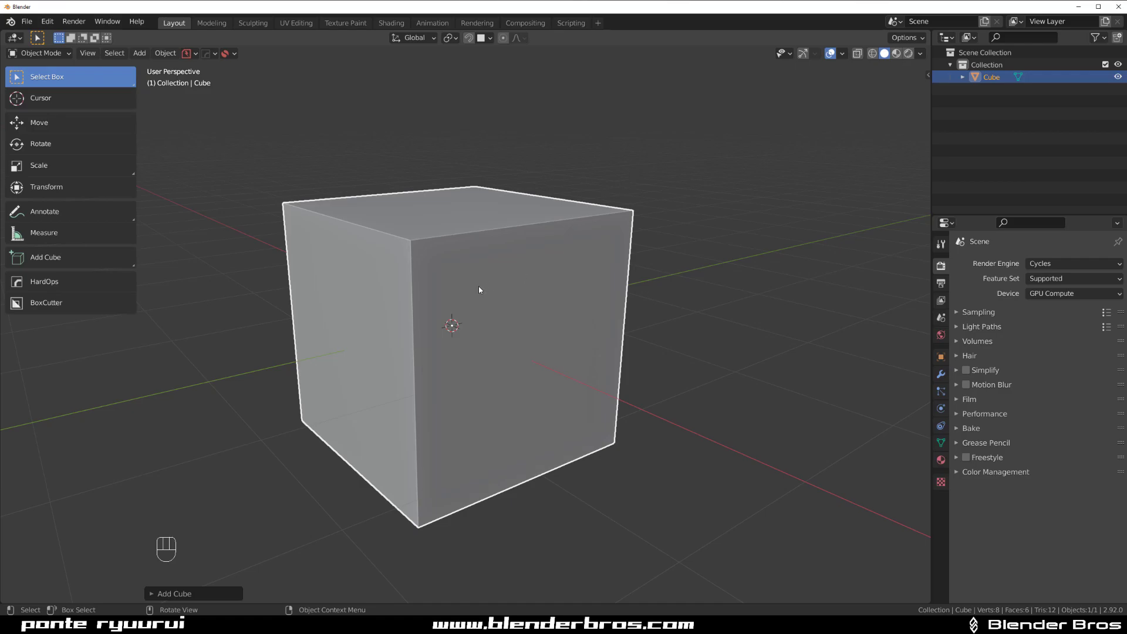
middle_drag(471, 290, 473, 290)
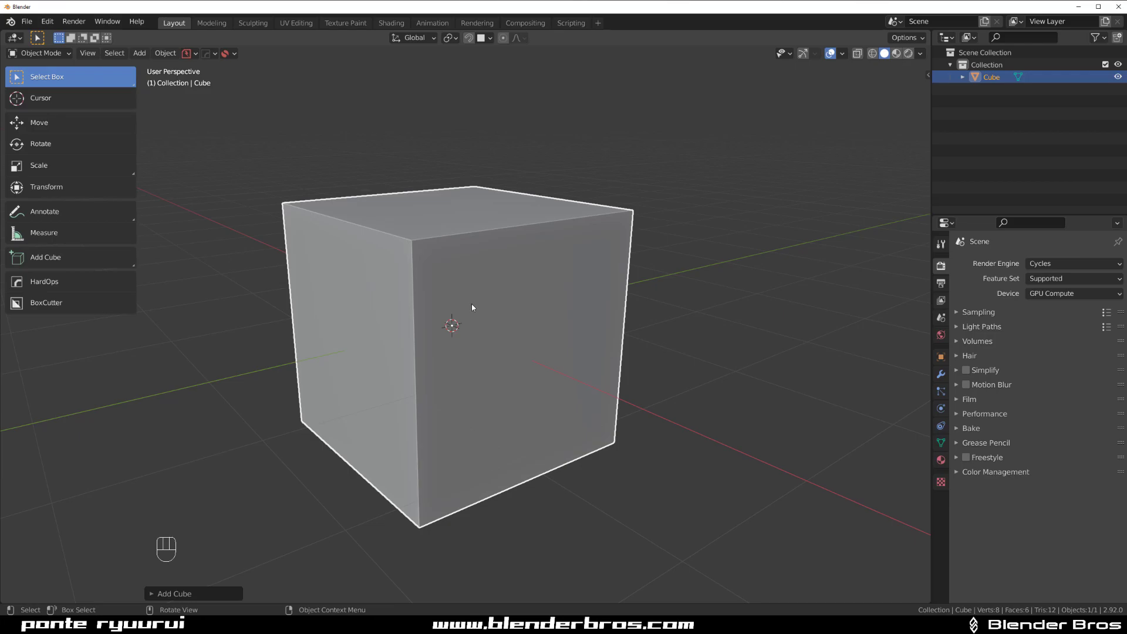
middle_drag(472, 288, 482, 283)
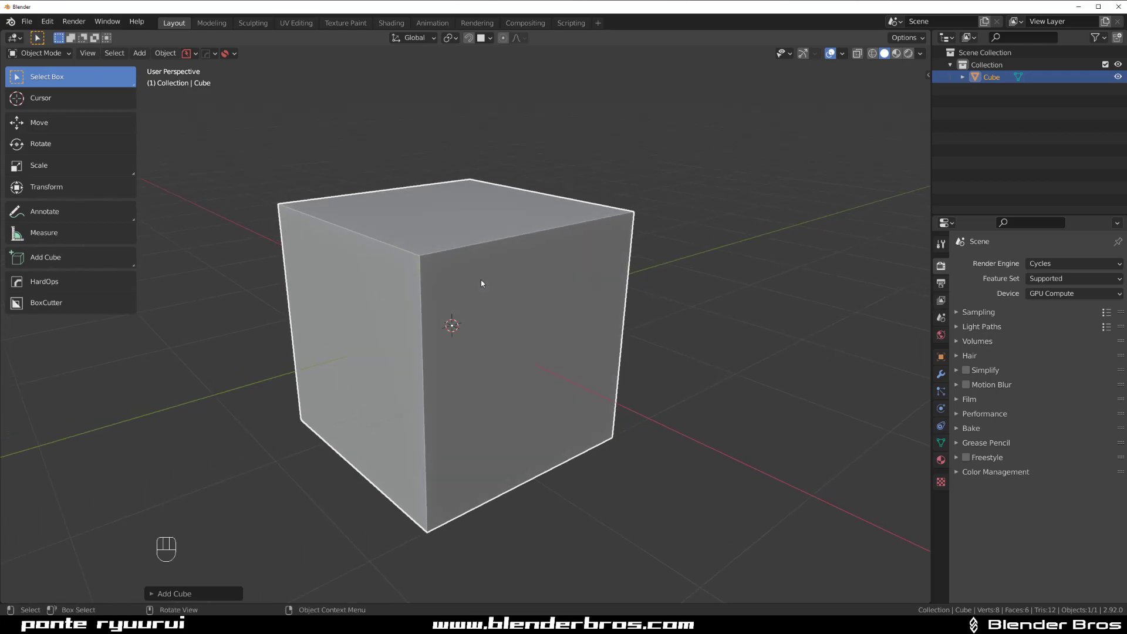
key(Tab)
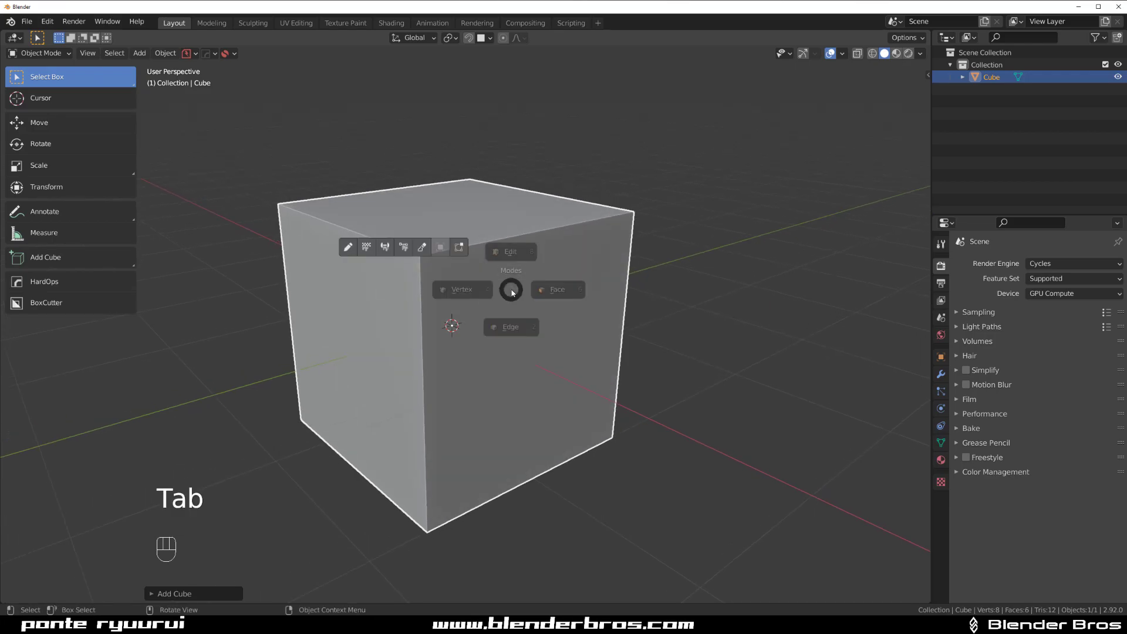
click(426, 290)
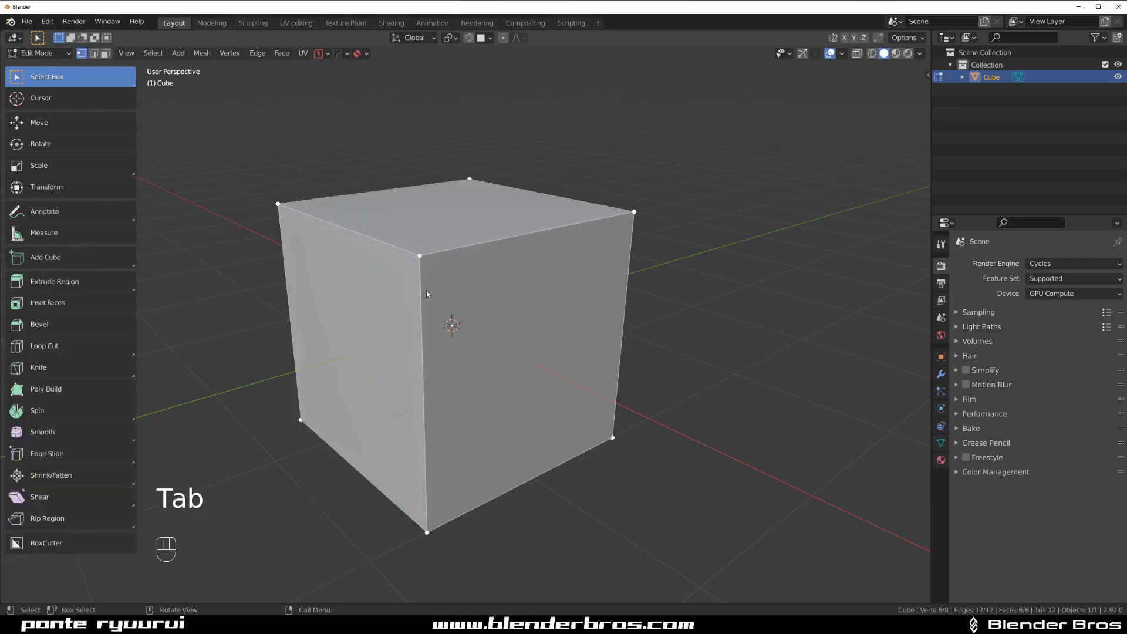
scroll(469, 289, up, 2)
shift+middle_drag(483, 270, 512, 243)
click(416, 142)
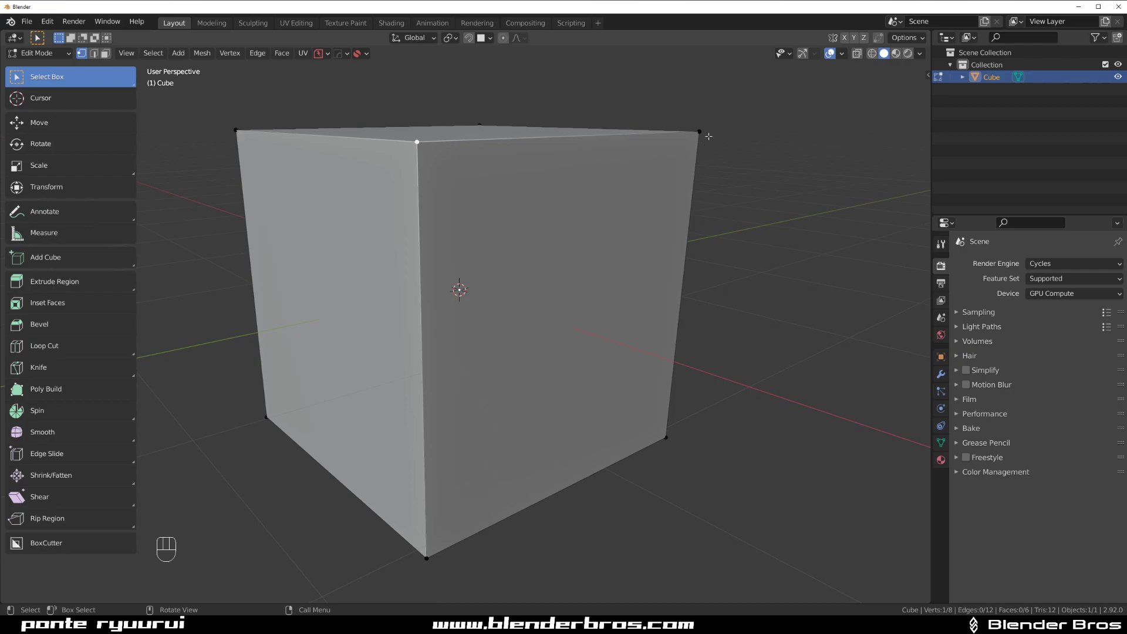
click(699, 132)
click(426, 558)
shift+middle_drag(465, 331, 460, 341)
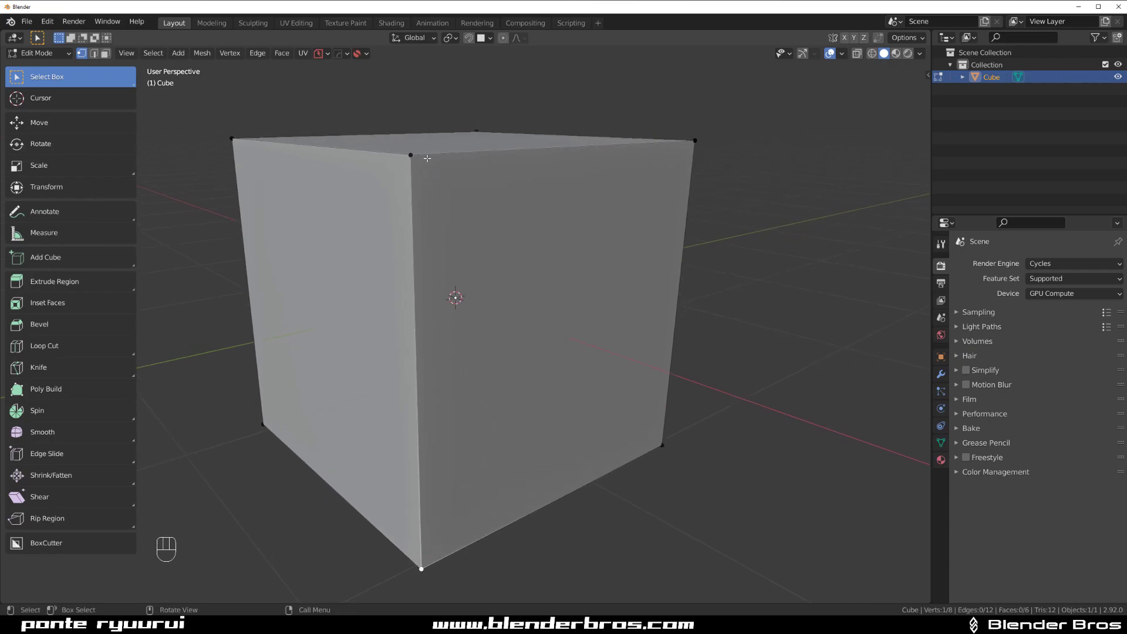
click(423, 158)
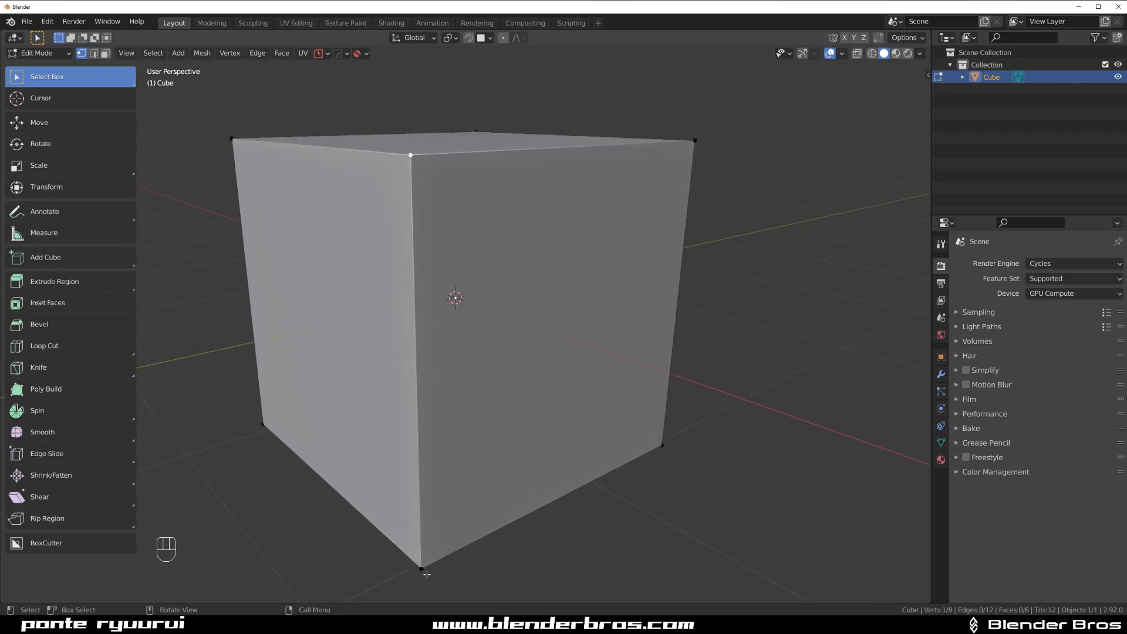
click(426, 573)
click(402, 169)
click(693, 145)
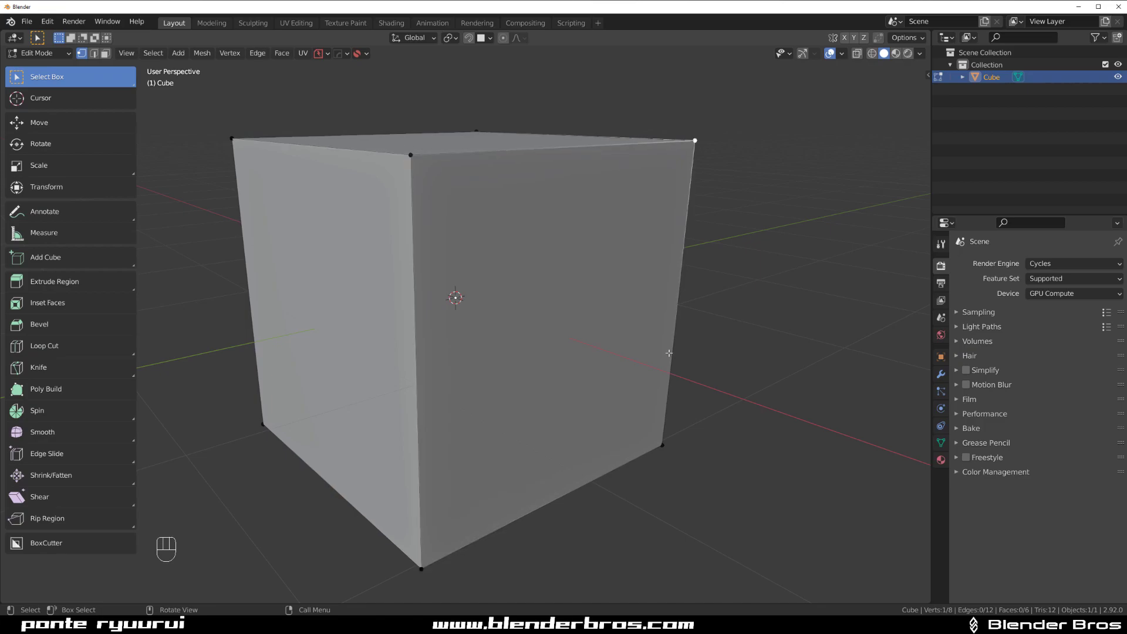
Step: Switch to edge selection and select the front side's upper edge, followed by its far vertical edge
key(Tab)
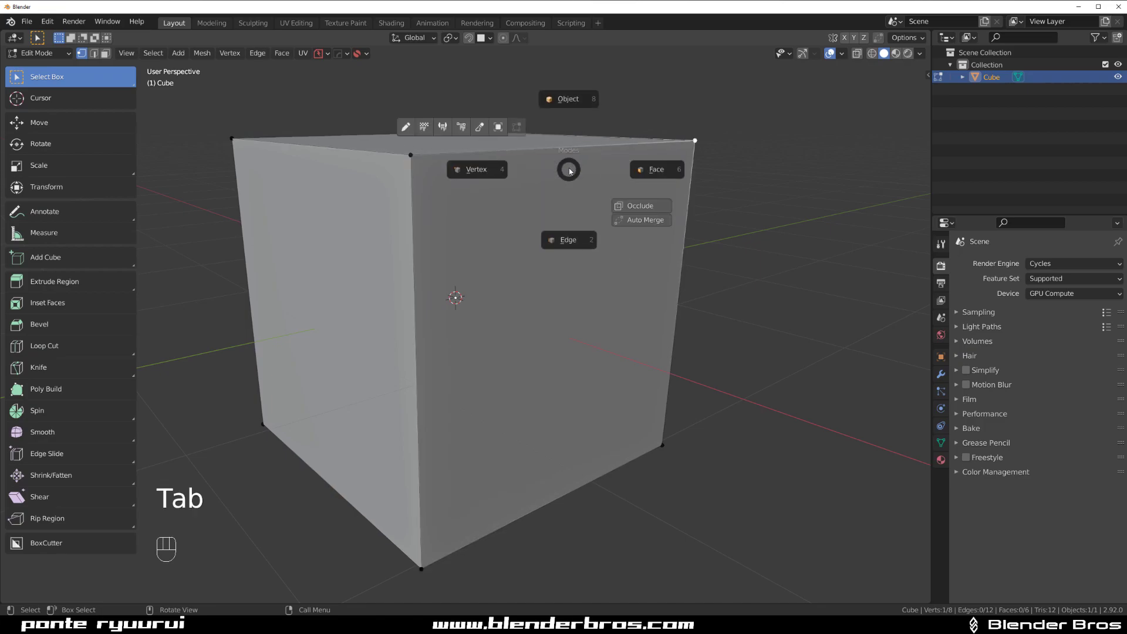
click(582, 243)
click(580, 166)
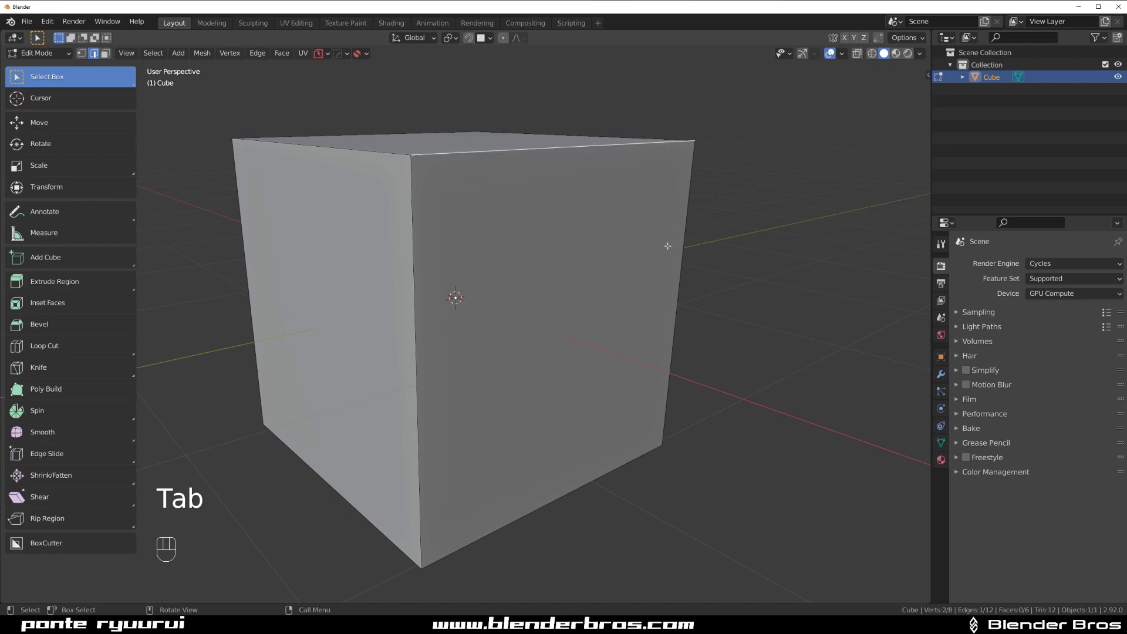
click(680, 261)
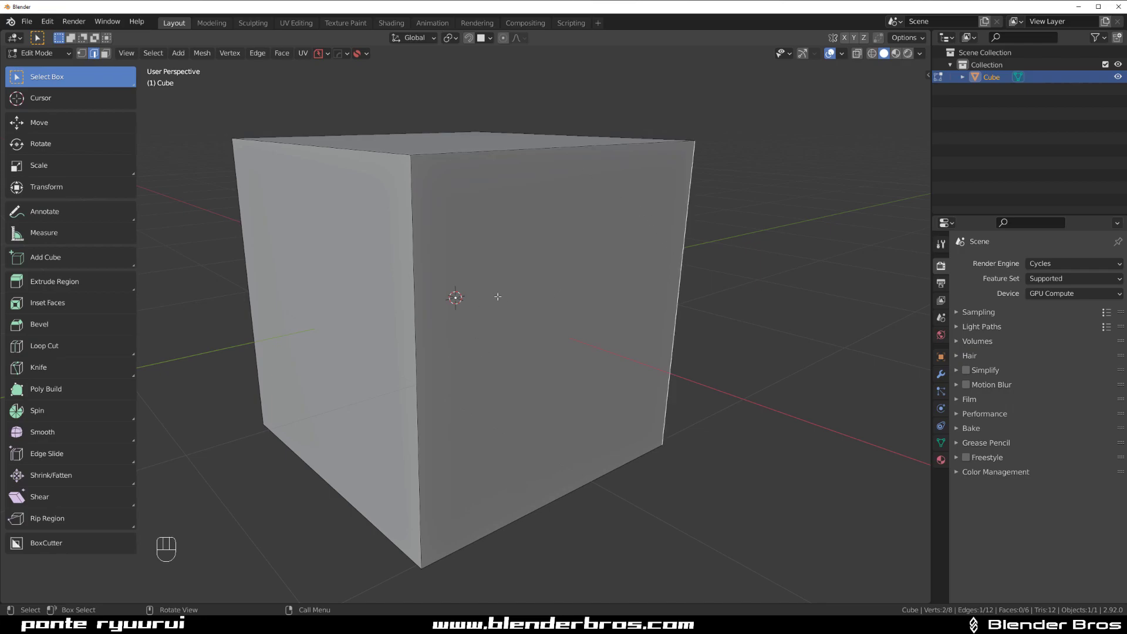
Step: Switch to face selection and select the cube's front-facing side
key(Tab)
click(586, 304)
click(572, 352)
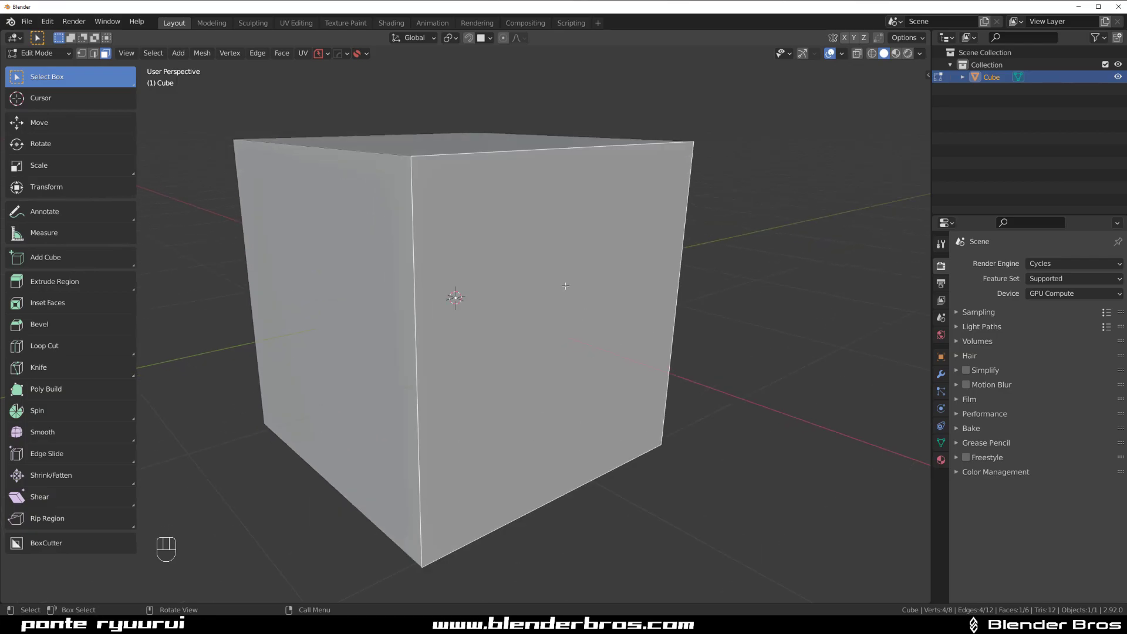
Step: Return to edge selection and select the upper edge of the cube's front-facing side
middle_drag(546, 313, 577, 265)
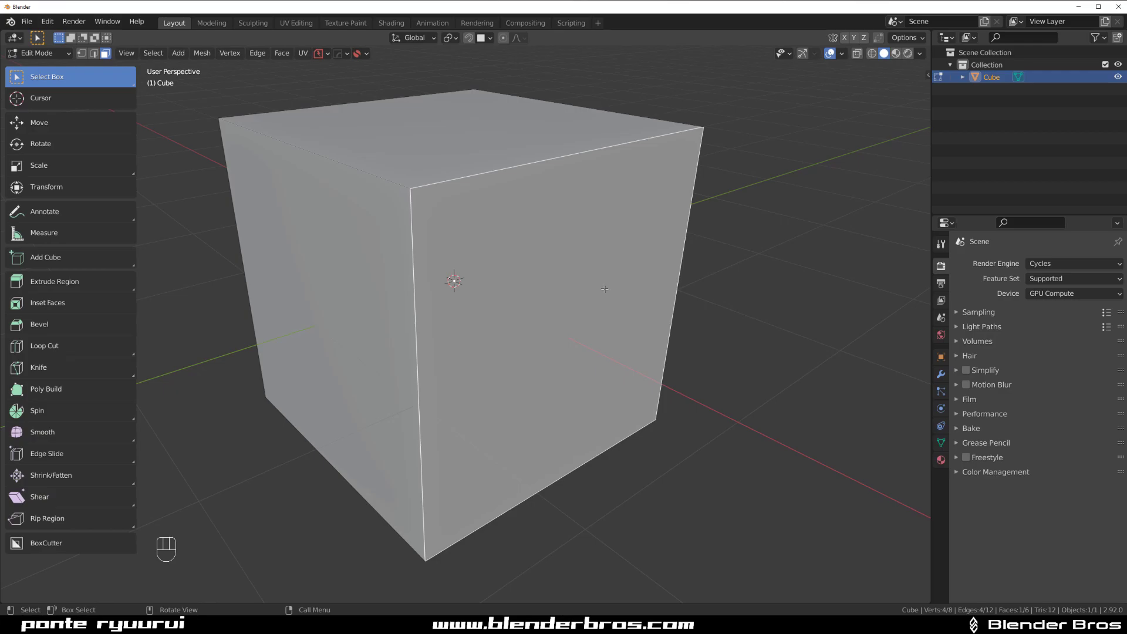
middle_drag(605, 289, 556, 258)
shift+middle_drag(556, 258, 526, 240)
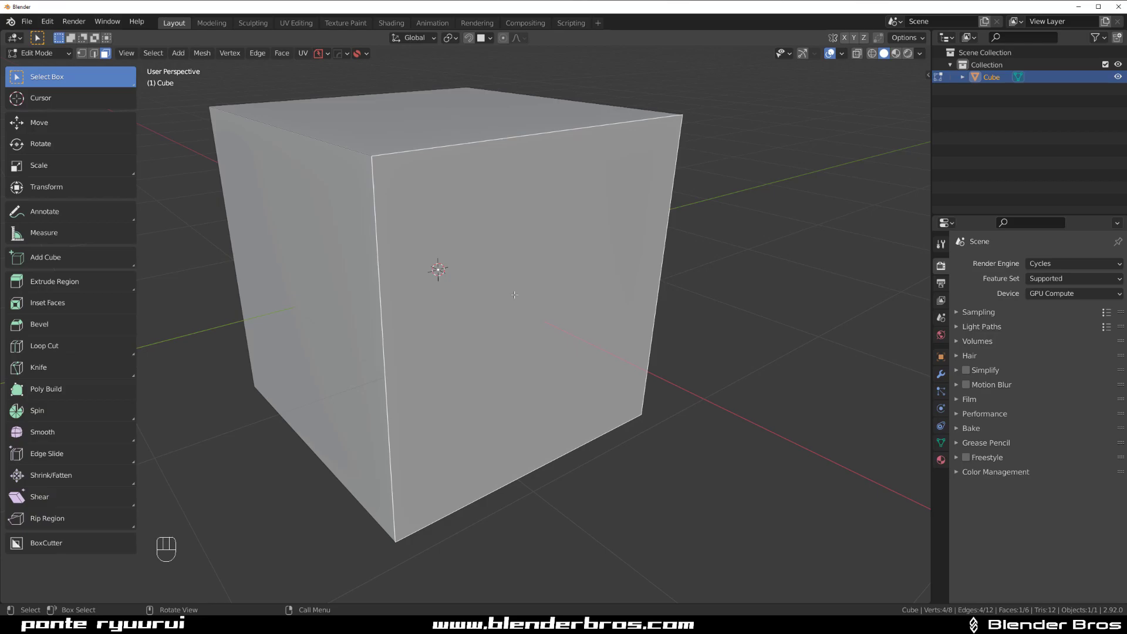
scroll(514, 294, down, 3)
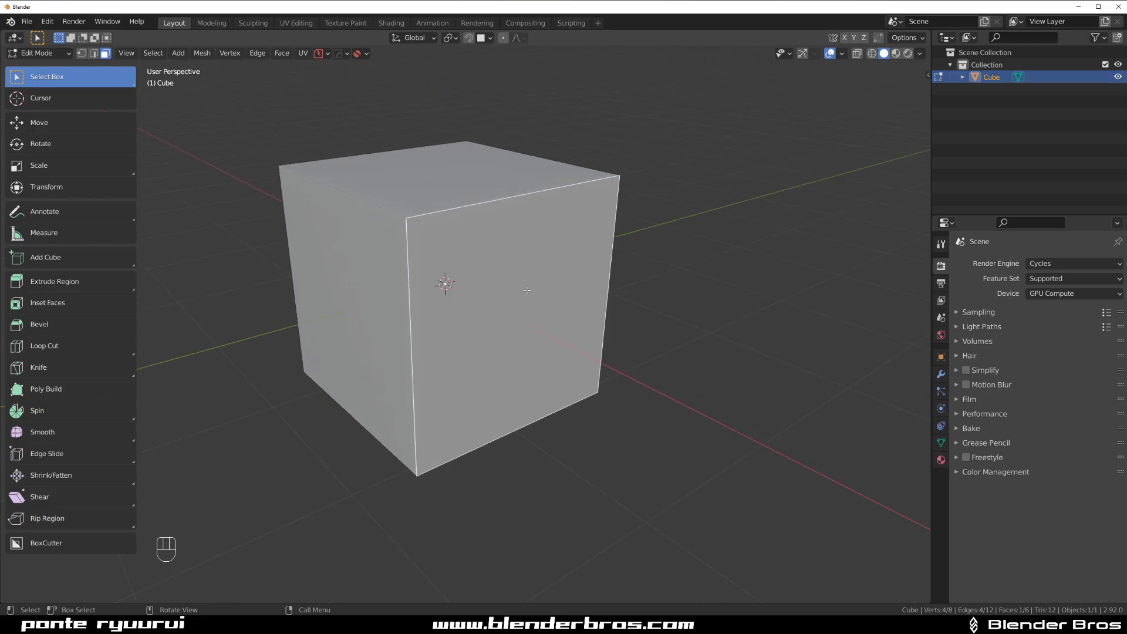
shift+middle_drag(514, 295, 547, 367)
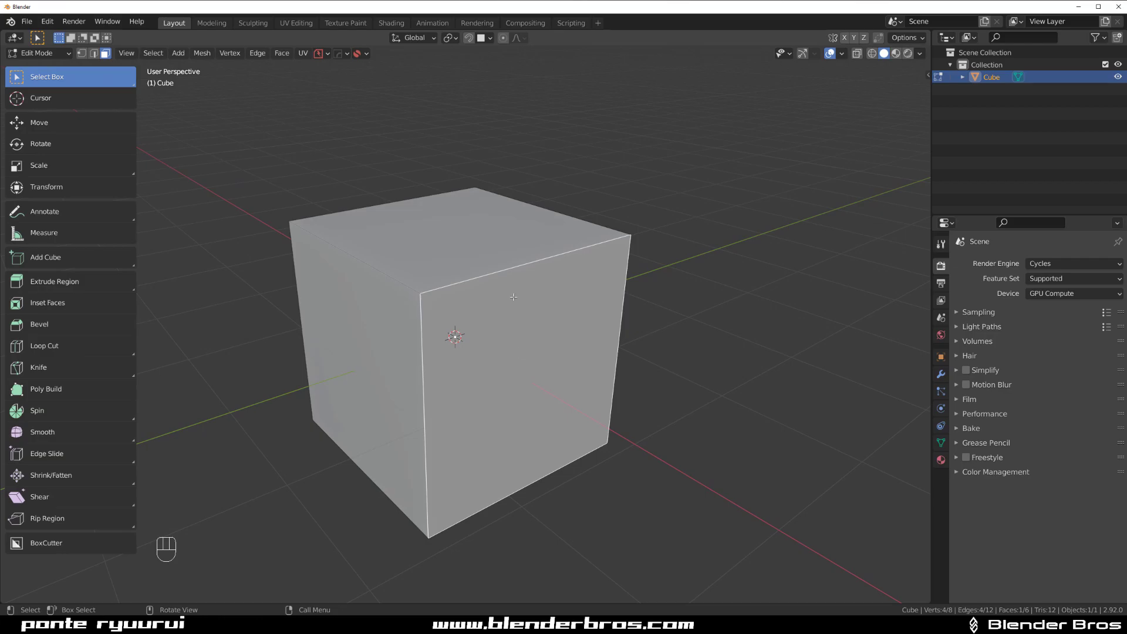
key(Tab)
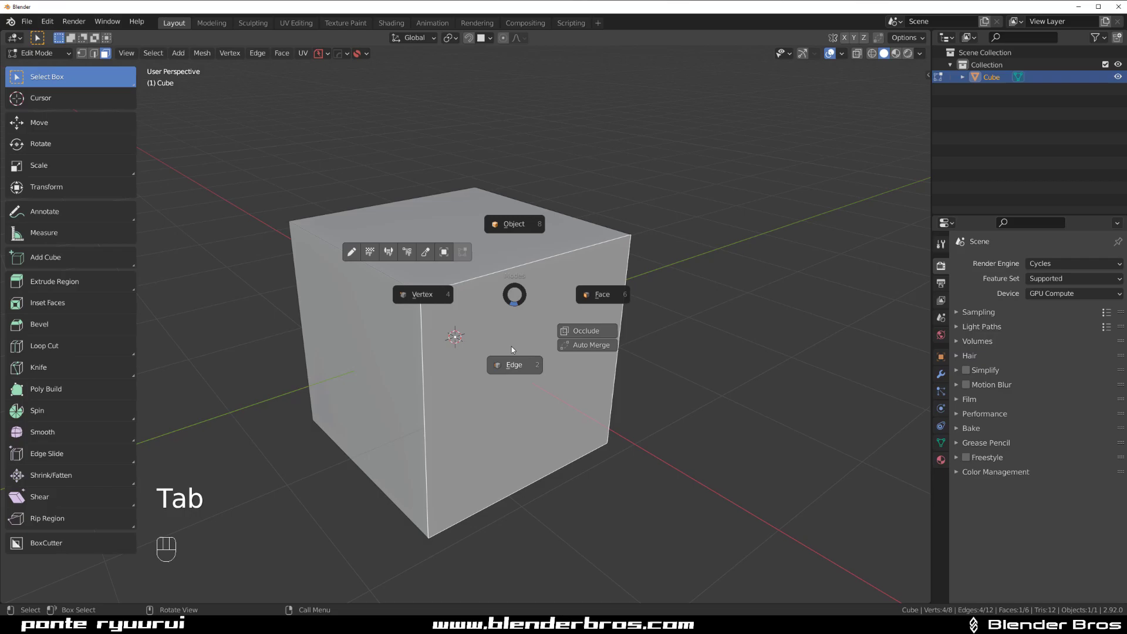
click(511, 352)
click(508, 273)
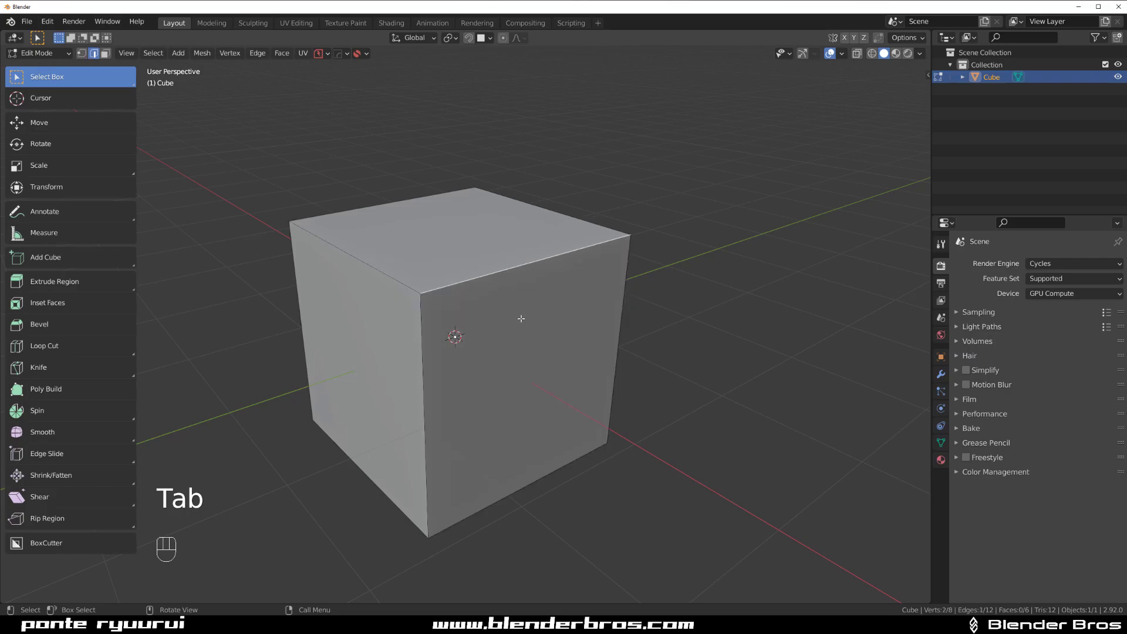
Step: Duplicate the selected edge in place and delete the duplicate
key(shift+d)
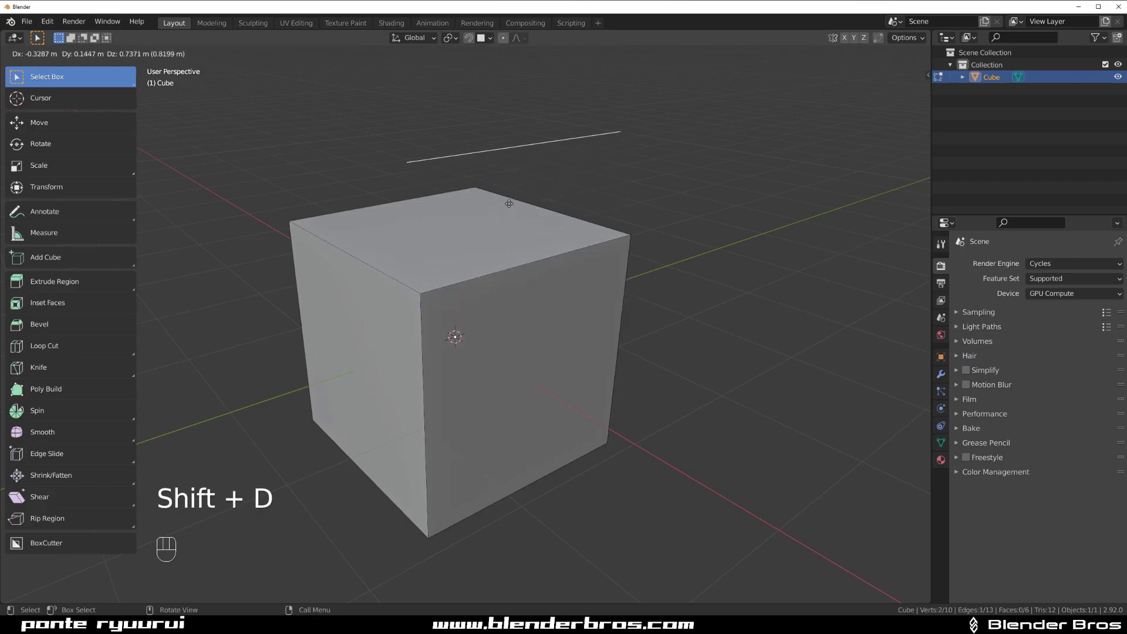
right_click(510, 209)
key(x)
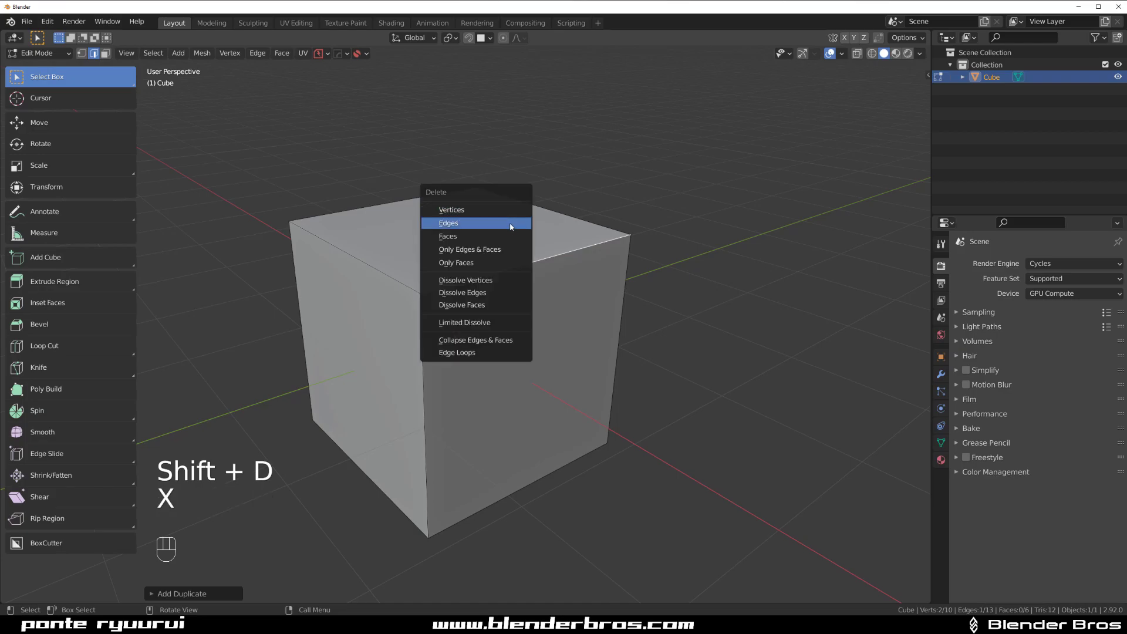
click(509, 227)
Step: Reselect the front side's upper edge, duplicate it in place again and delete the copy
scroll(518, 287, up, 1)
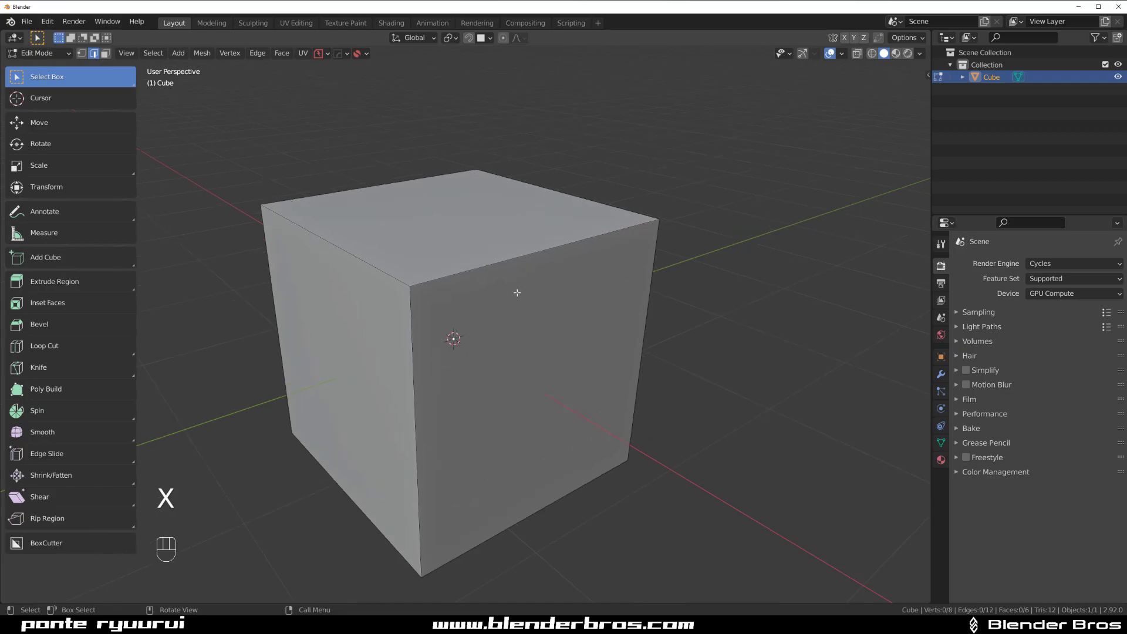
click(517, 280)
key(shift+d)
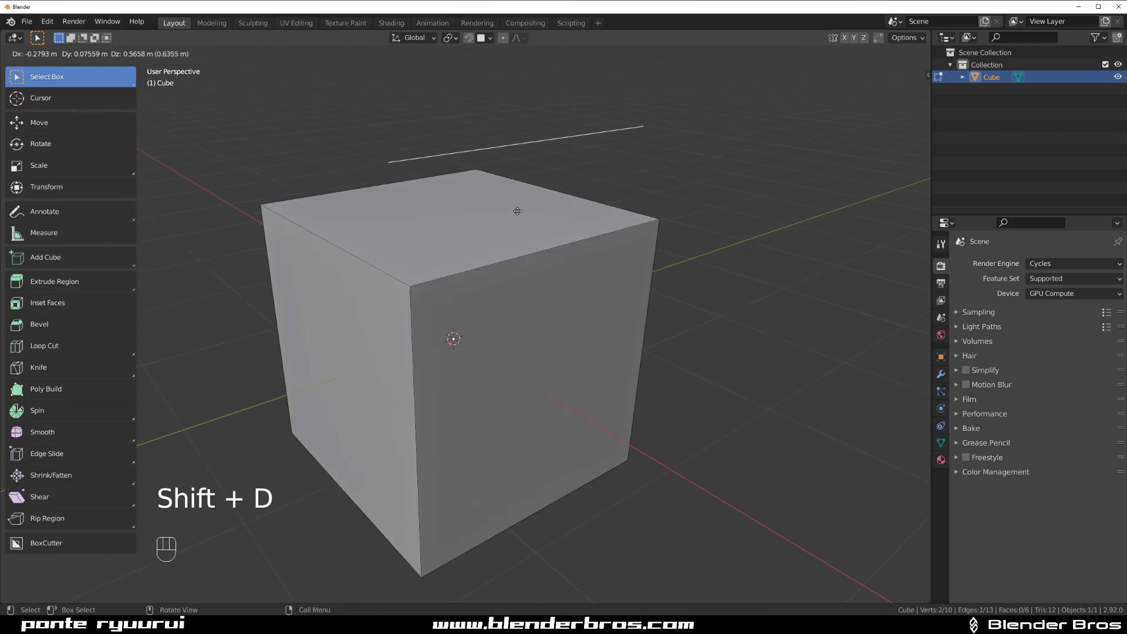
right_click(523, 211)
key(x)
key(Escape)
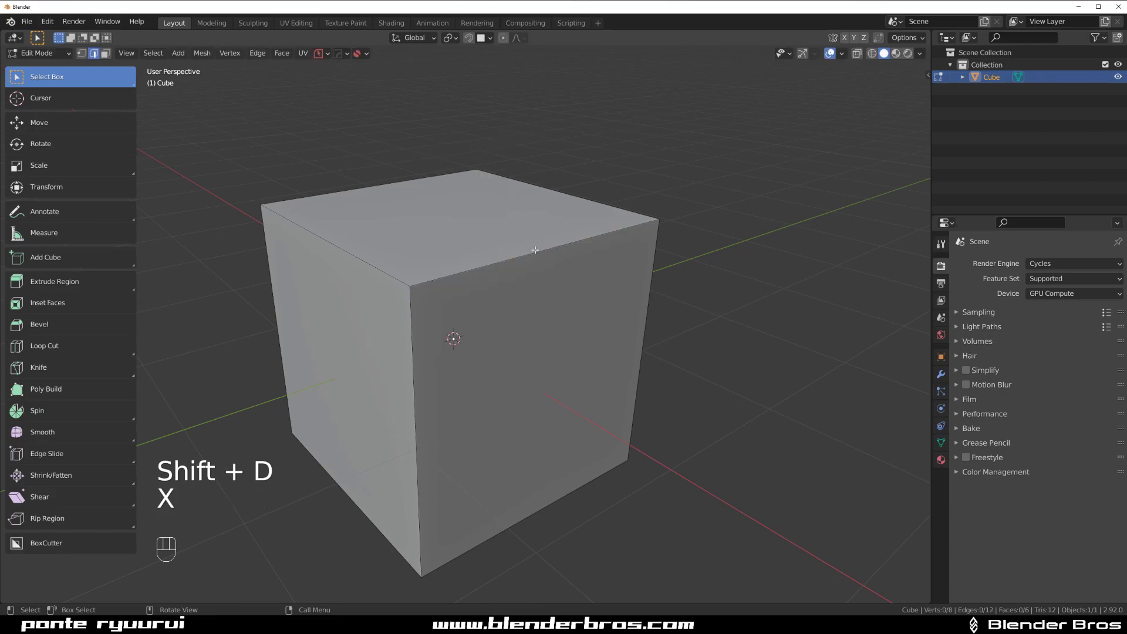
Step: Duplicate the front side's upper edge in place and subdivide the duplicate once
key(shift+d)
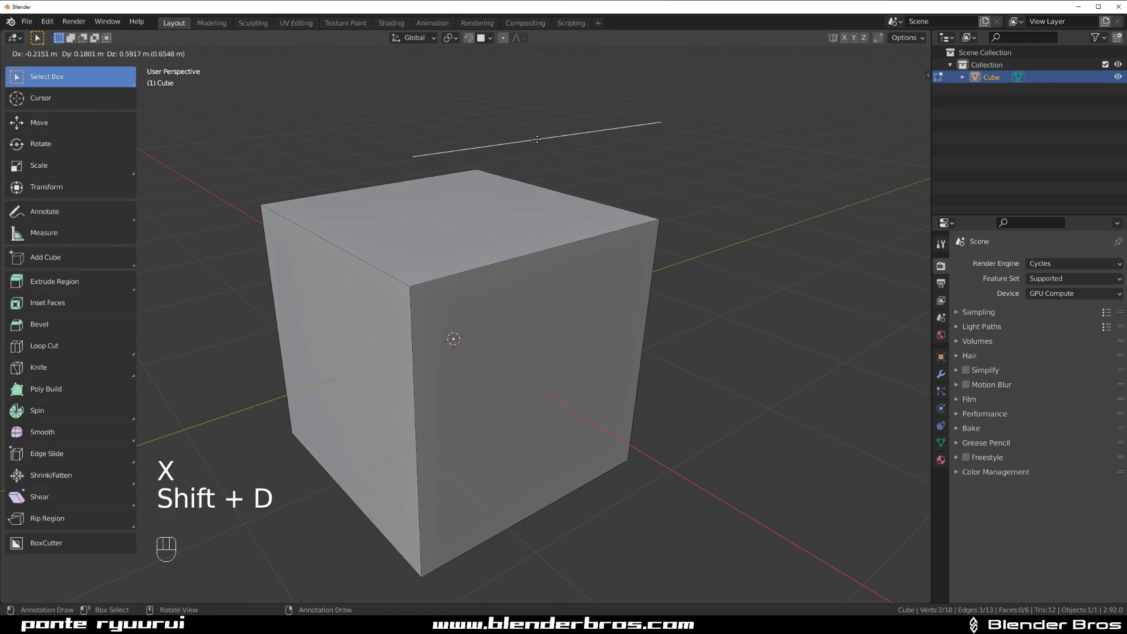
right_click(537, 139)
middle_drag(487, 319, 571, 276)
scroll(538, 305, up, 2)
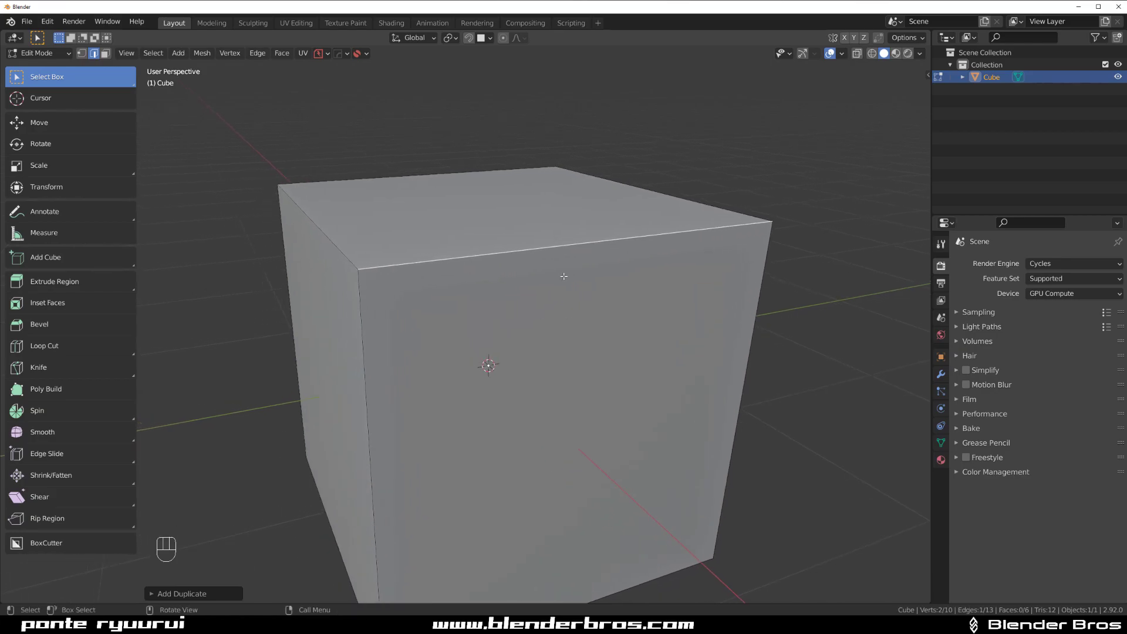
middle_drag(548, 306, 568, 316)
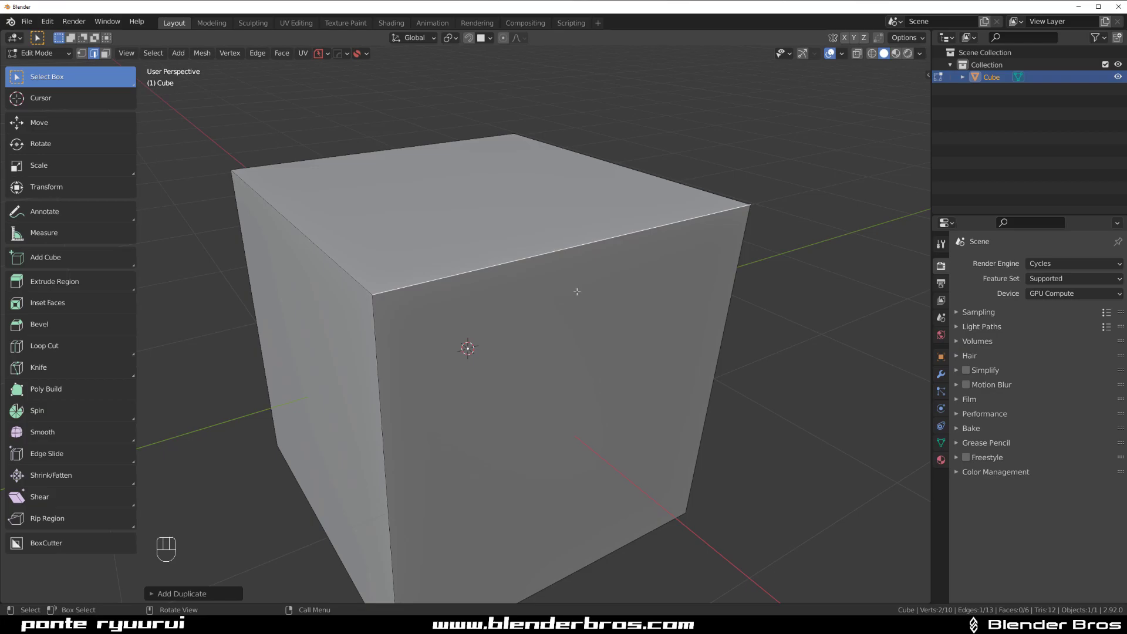
right_click(572, 264)
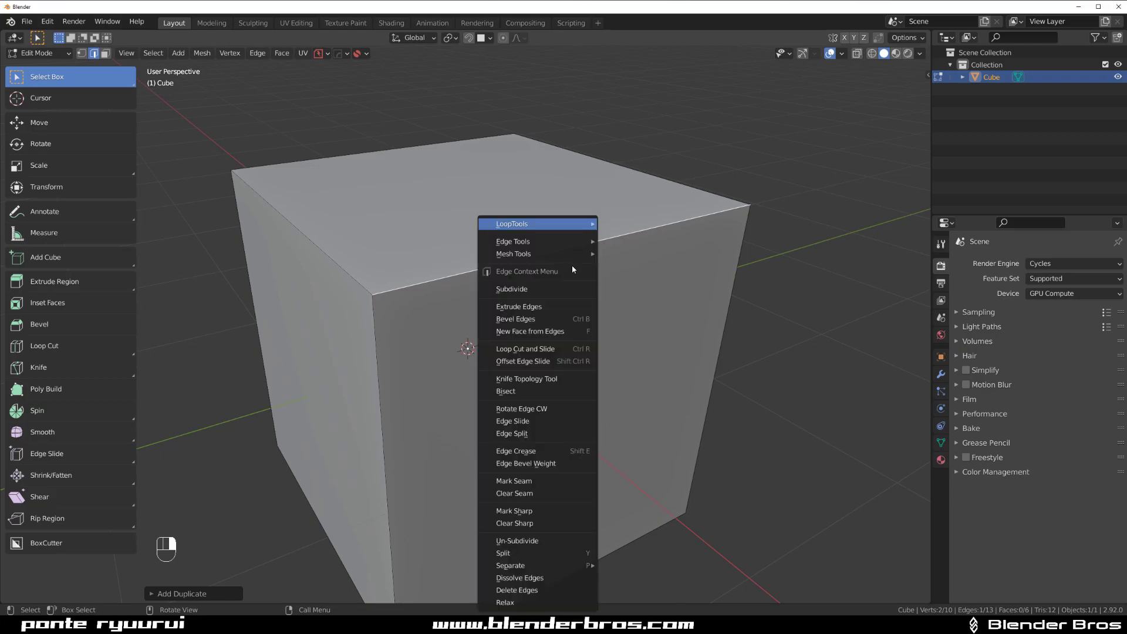
click(554, 291)
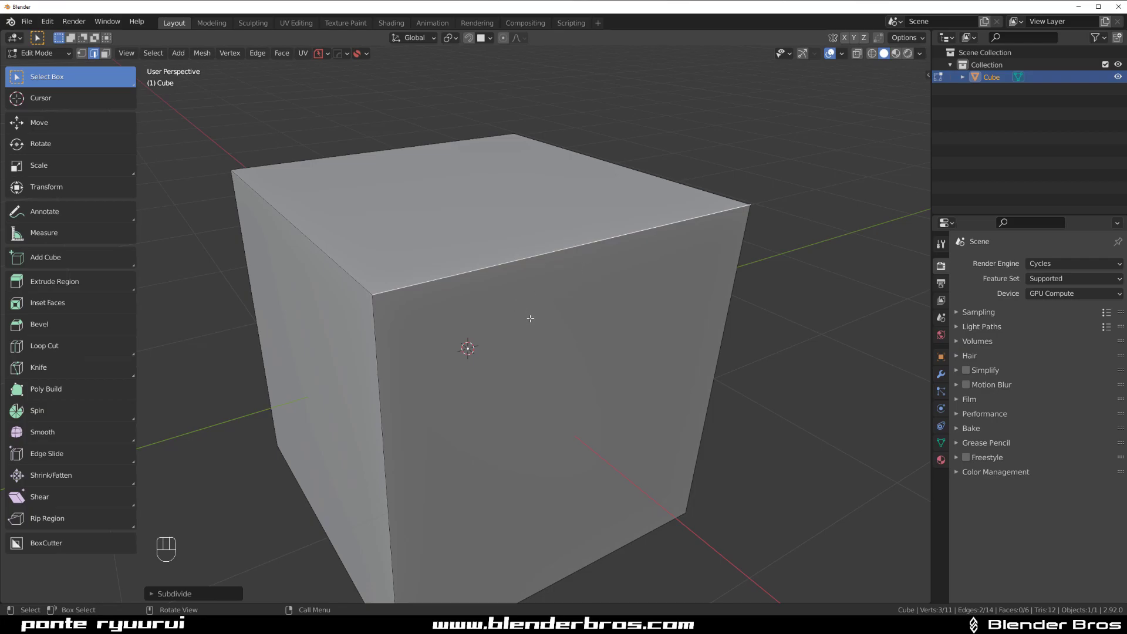
mouse_move(490, 335)
middle_down()
mouse_move(516, 335)
mouse_move(479, 327)
middle_up()
shift+middle_drag(572, 308, 526, 334)
scroll(501, 329, up, 1)
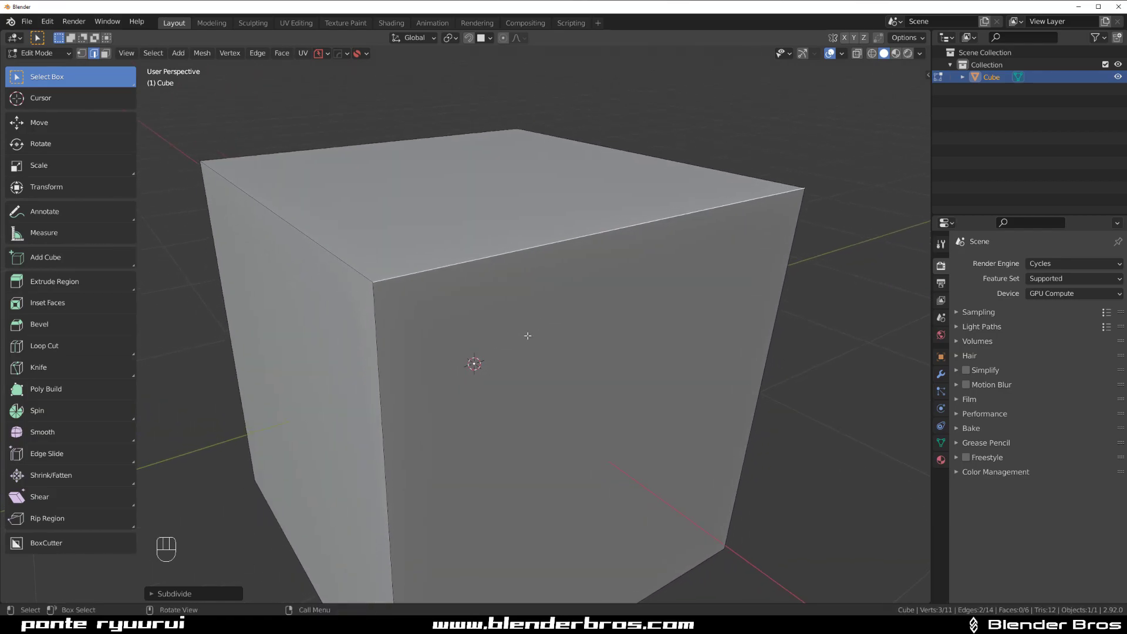
Step: Switch to vertex selection and select the midpoint vertex of the duplicated edge along the cube's upper front side
key(Tab)
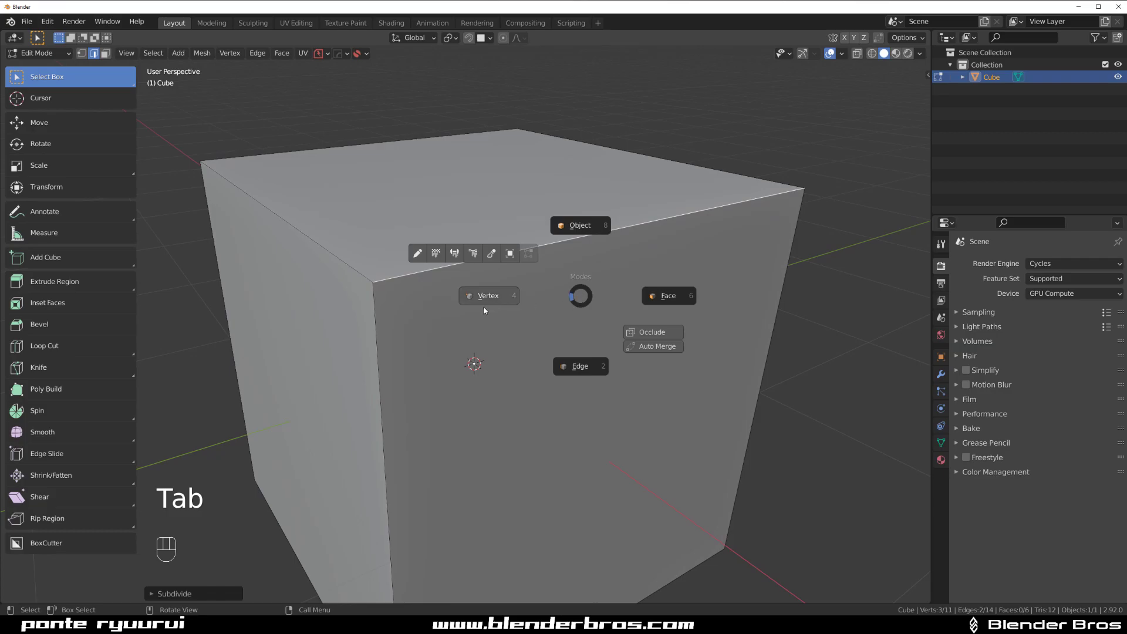
click(484, 304)
shift+middle_drag(668, 295, 575, 327)
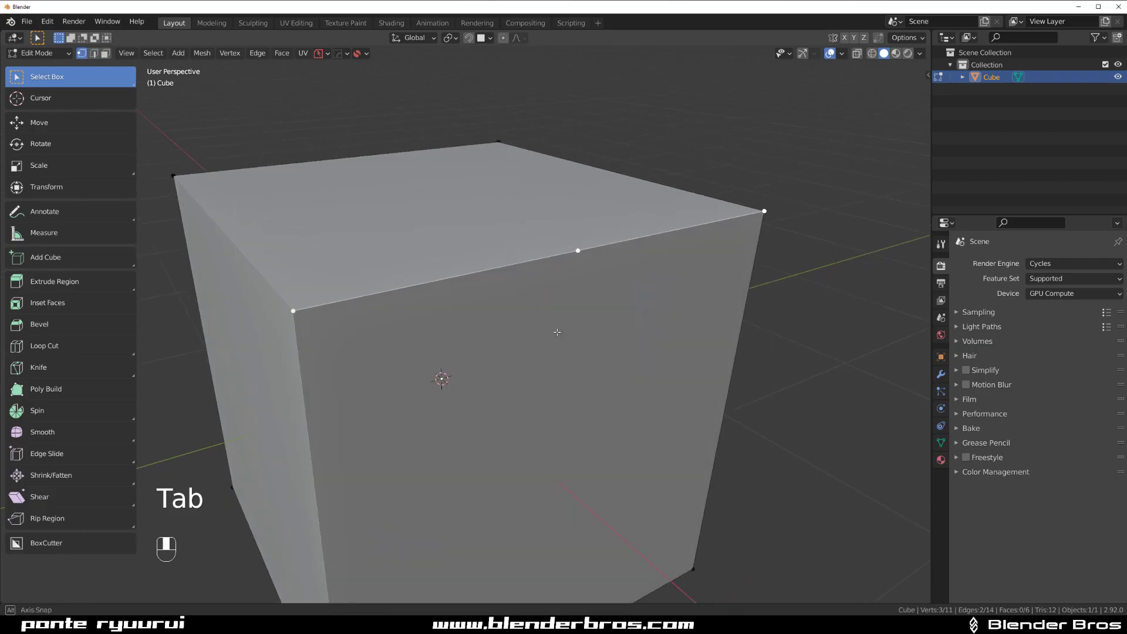
middle_drag(557, 332, 557, 333)
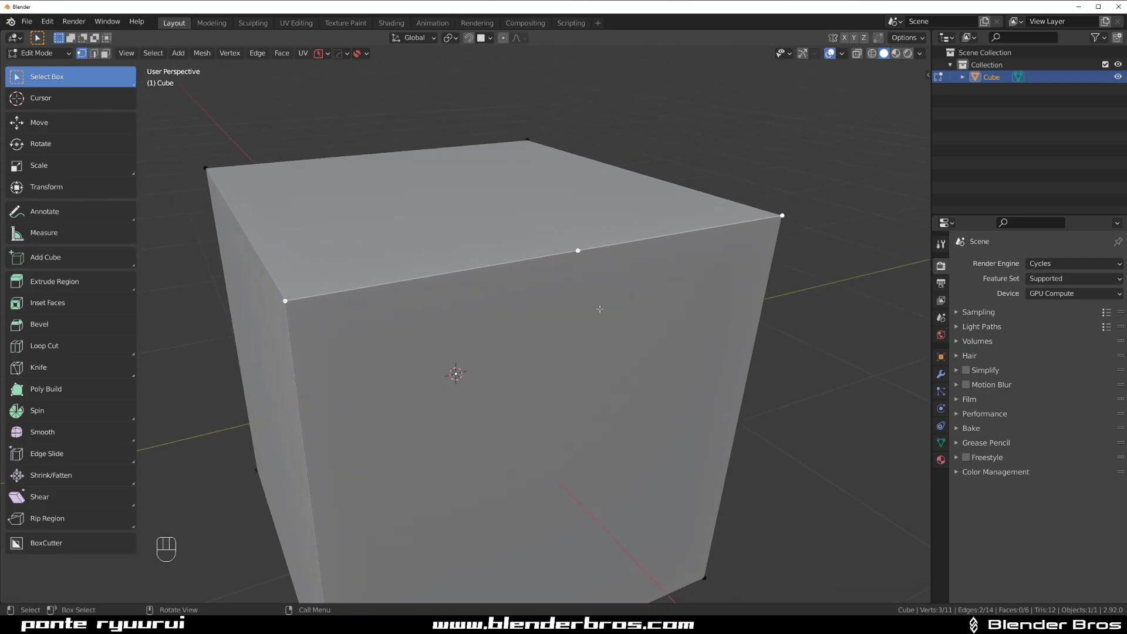
click(575, 253)
key(shift)
key(shift+ctrl+b)
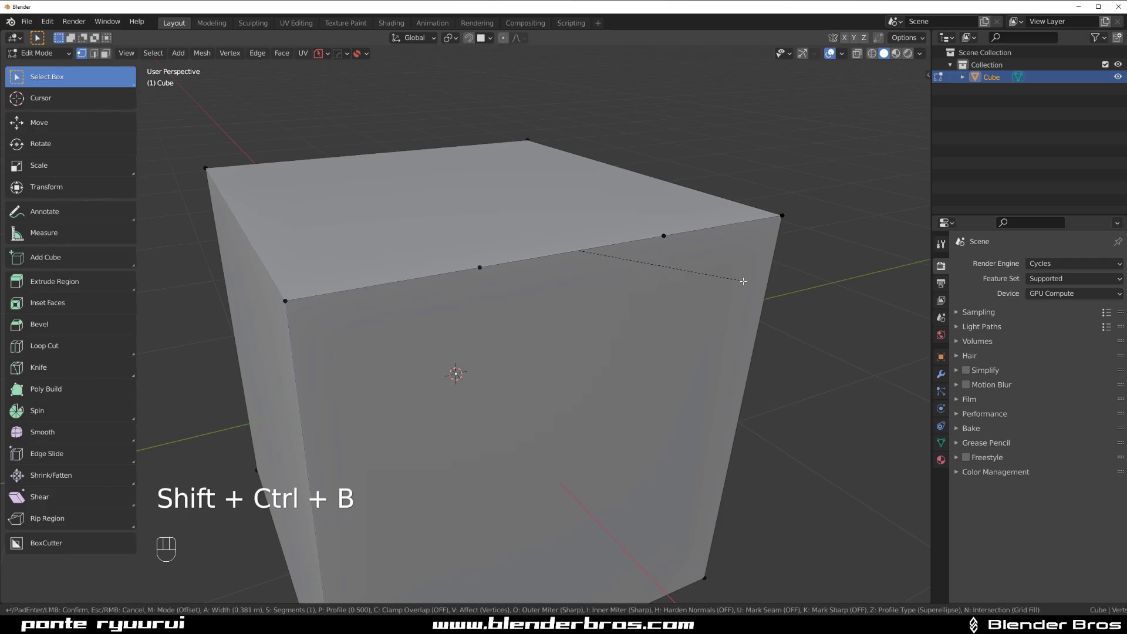
key(Escape)
shift+middle_drag(581, 283, 572, 281)
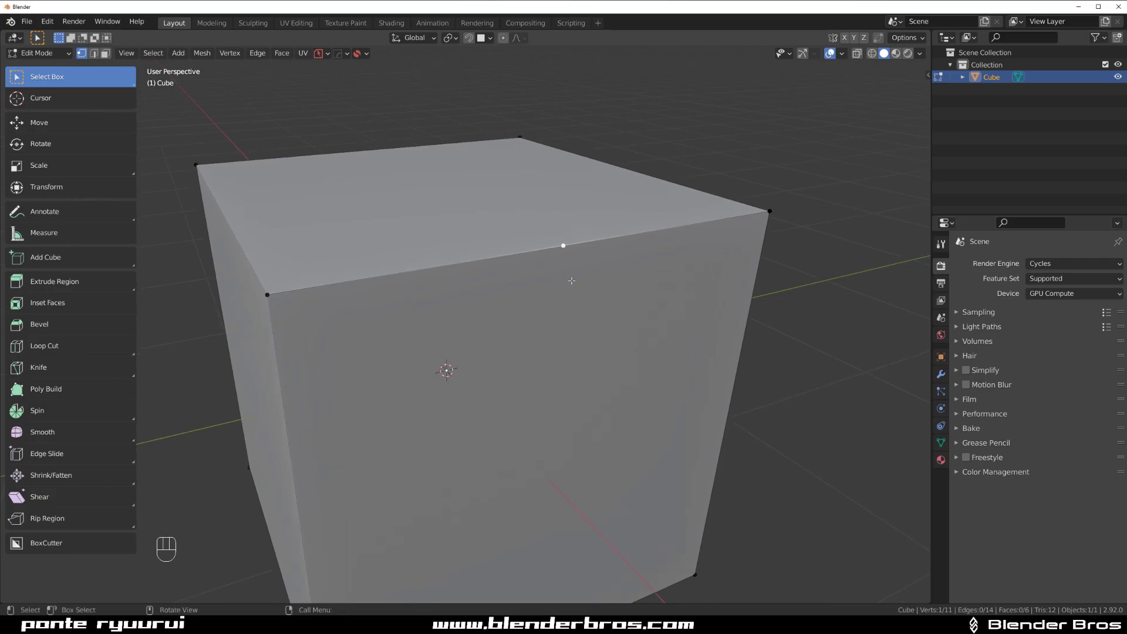
Step: Bevel the midpoint vertex along the duplicated edge, splitting it into two vertices spaced either side of the middle
key(shift+ctrl+b)
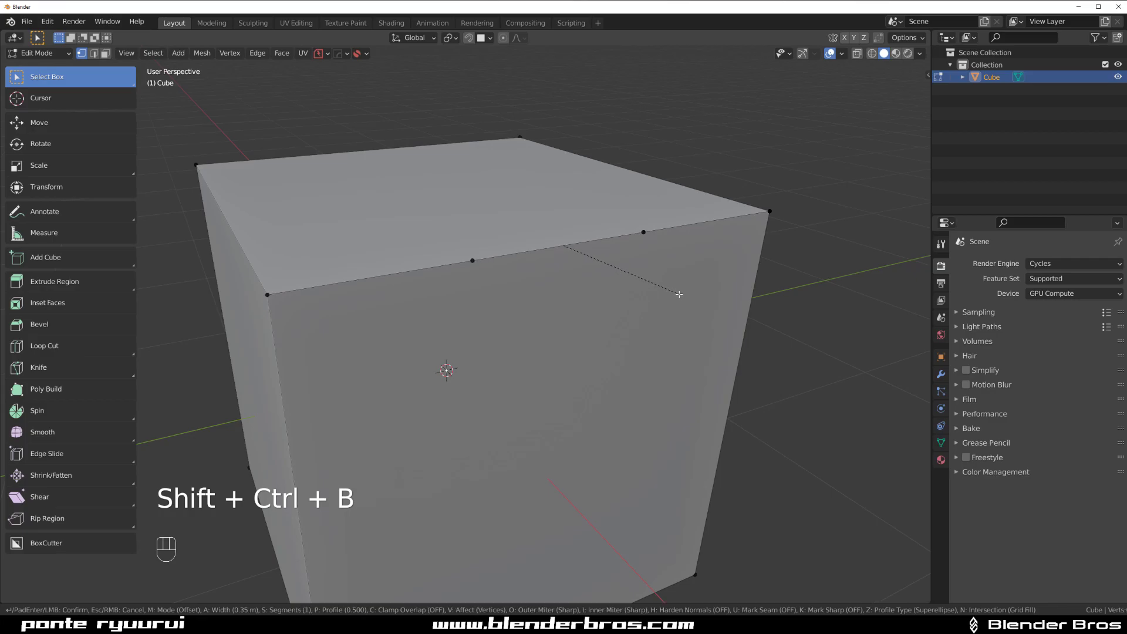
click(722, 307)
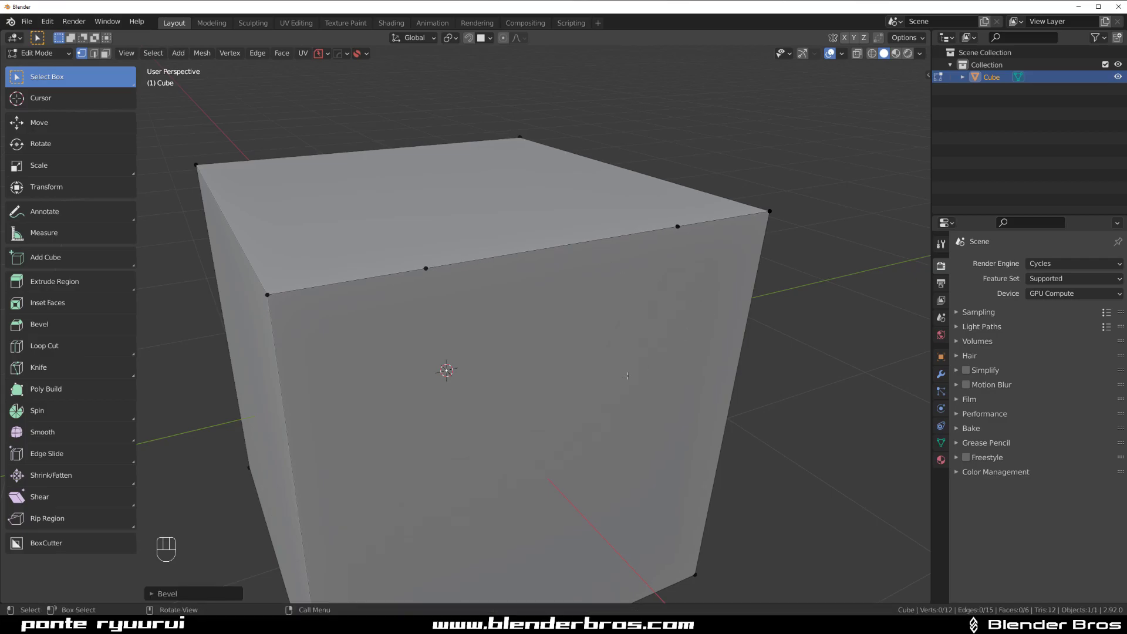
scroll(496, 349, up, 2)
shift+middle_drag(535, 312, 547, 340)
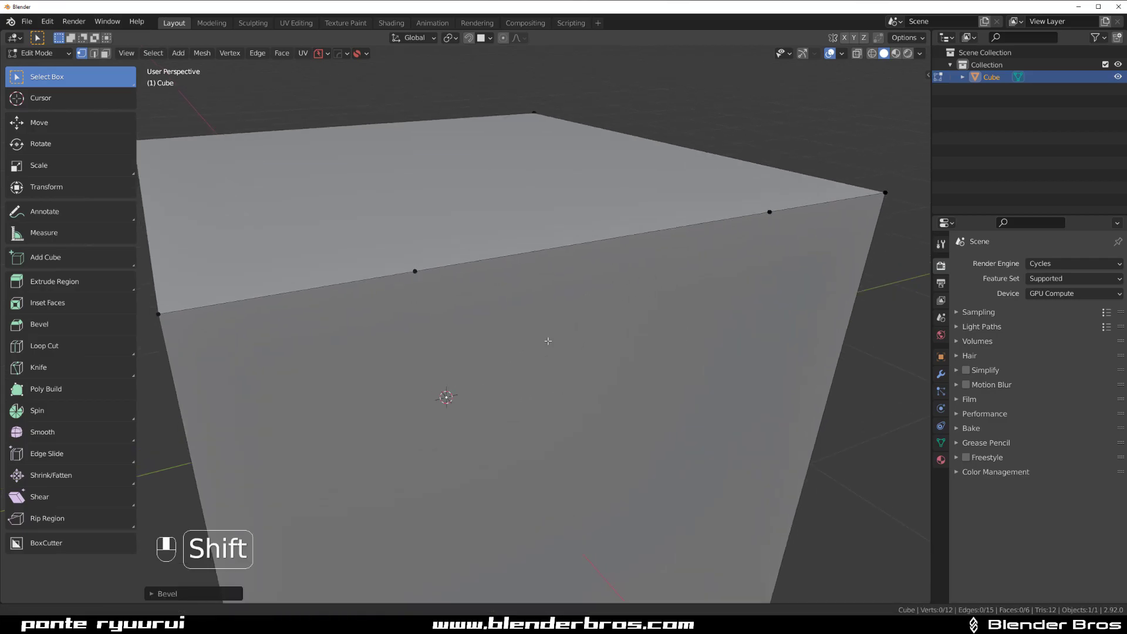
scroll(548, 341, down, 2)
Step: Switch to edge selection and select the middle segment between the two bevelled vertices
key(Tab)
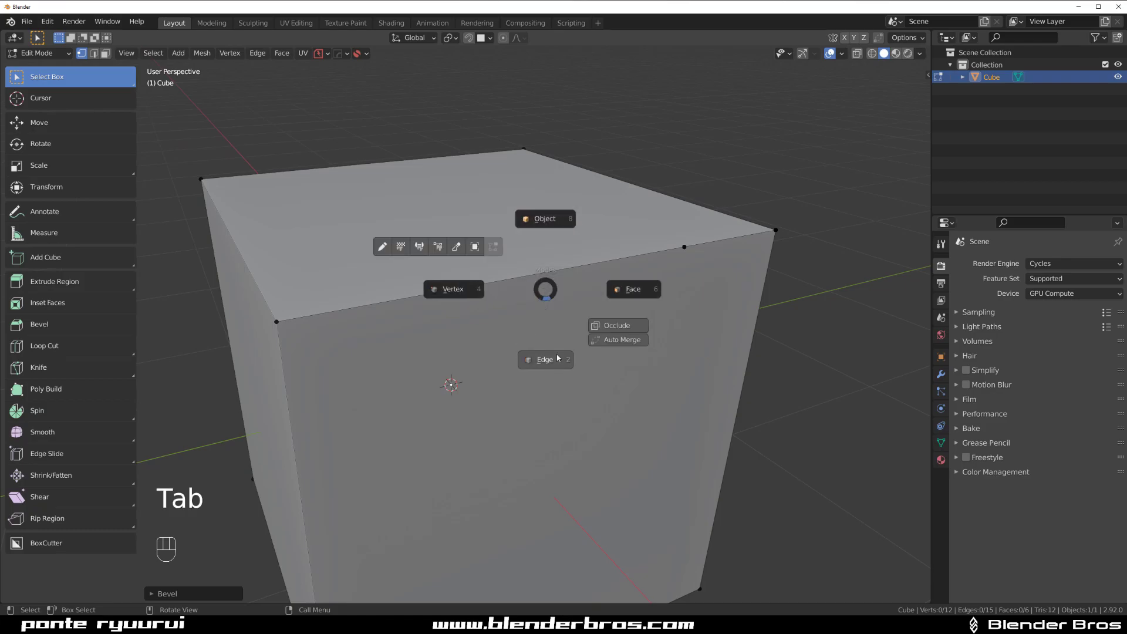
click(557, 358)
click(555, 270)
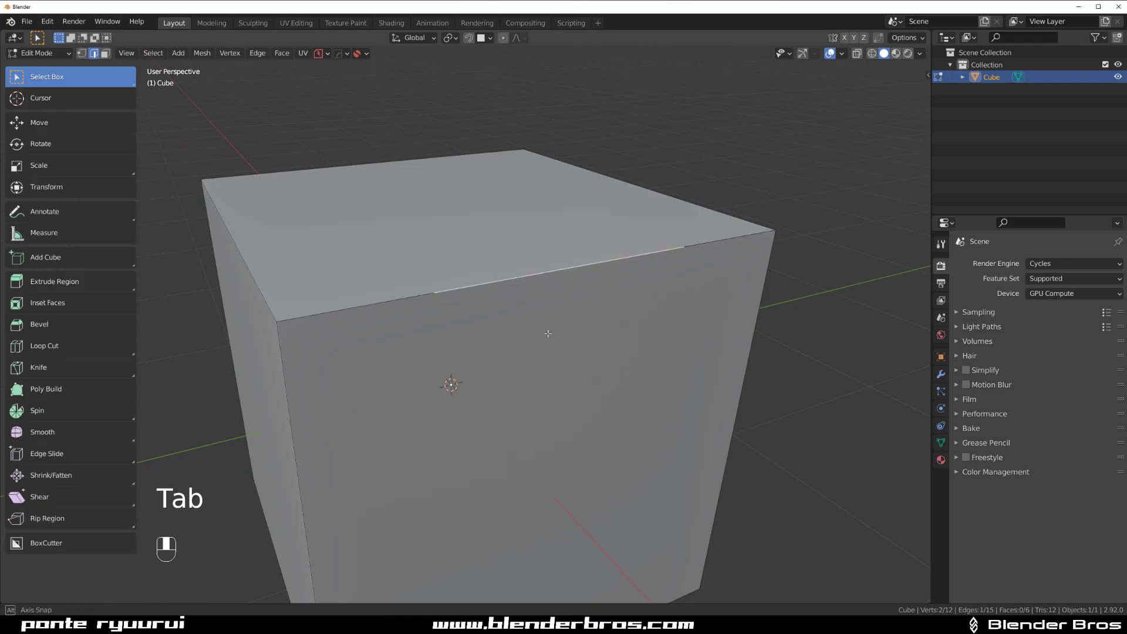
middle_drag(548, 333, 583, 328)
scroll(584, 322, down, 1)
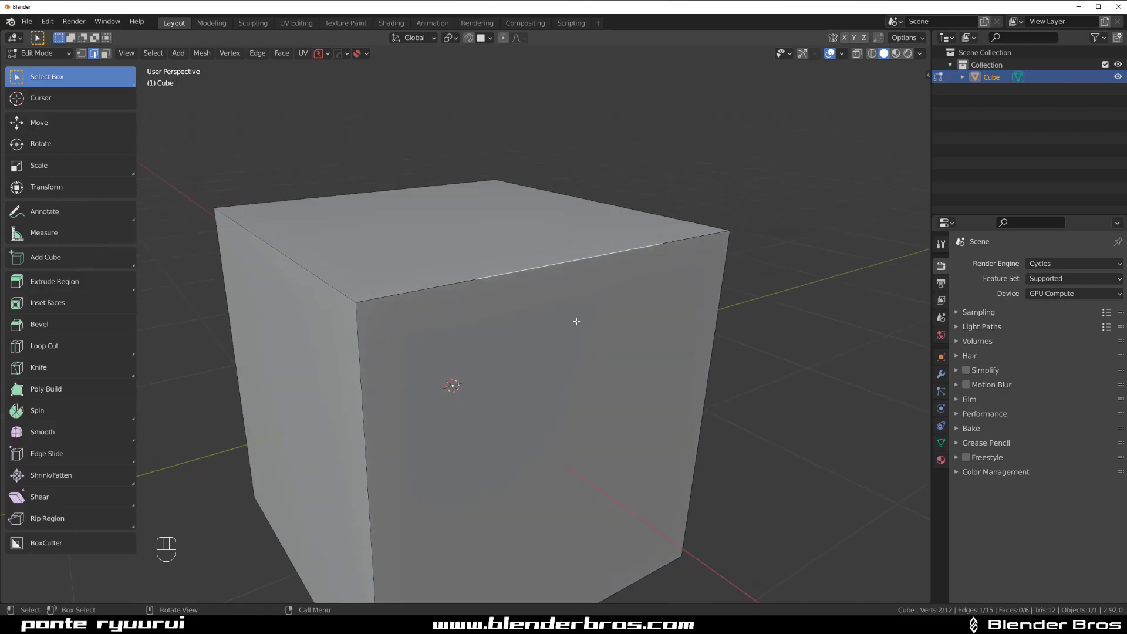
Step: Try extending the vertices of the middle edge segment upward, first along the global Z axis and again without a constraint
key(alt+d)
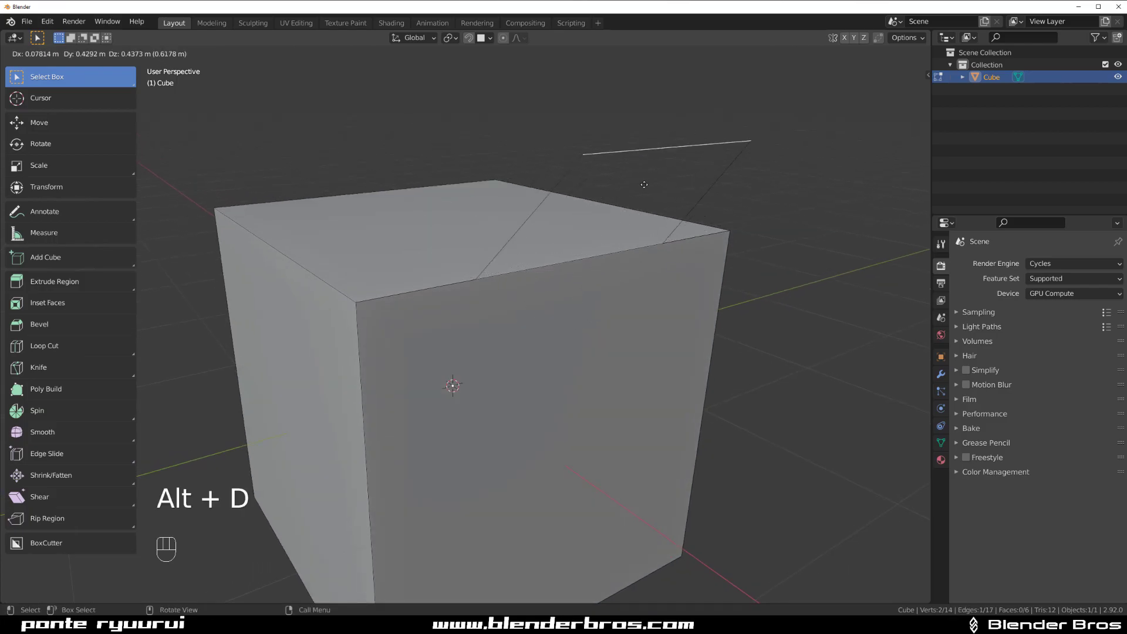
key(z)
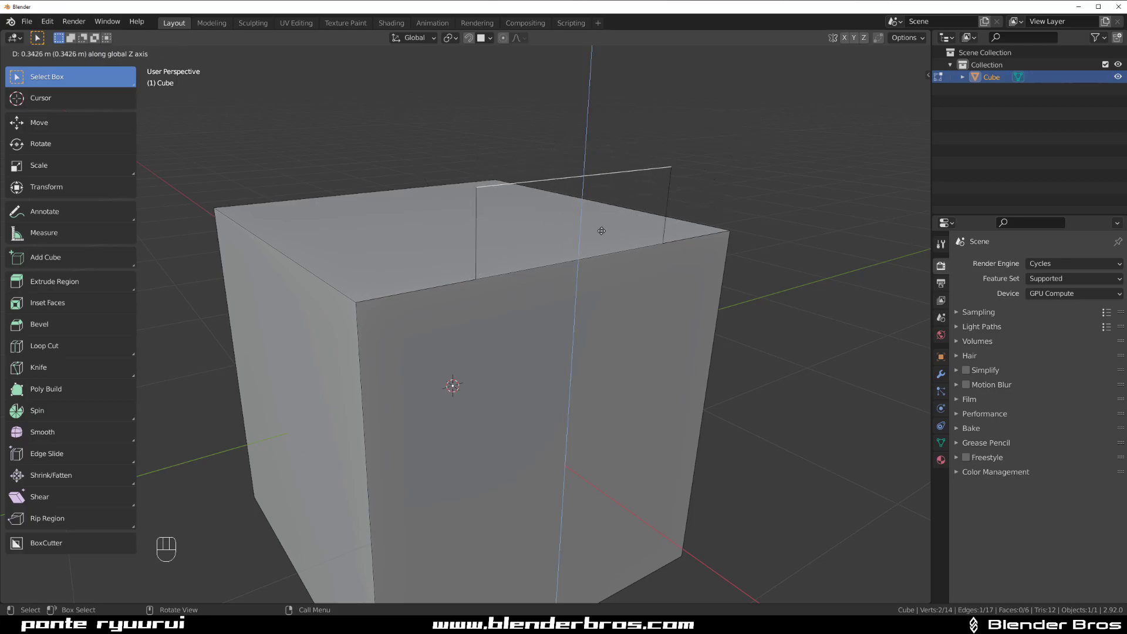
key(alt+d)
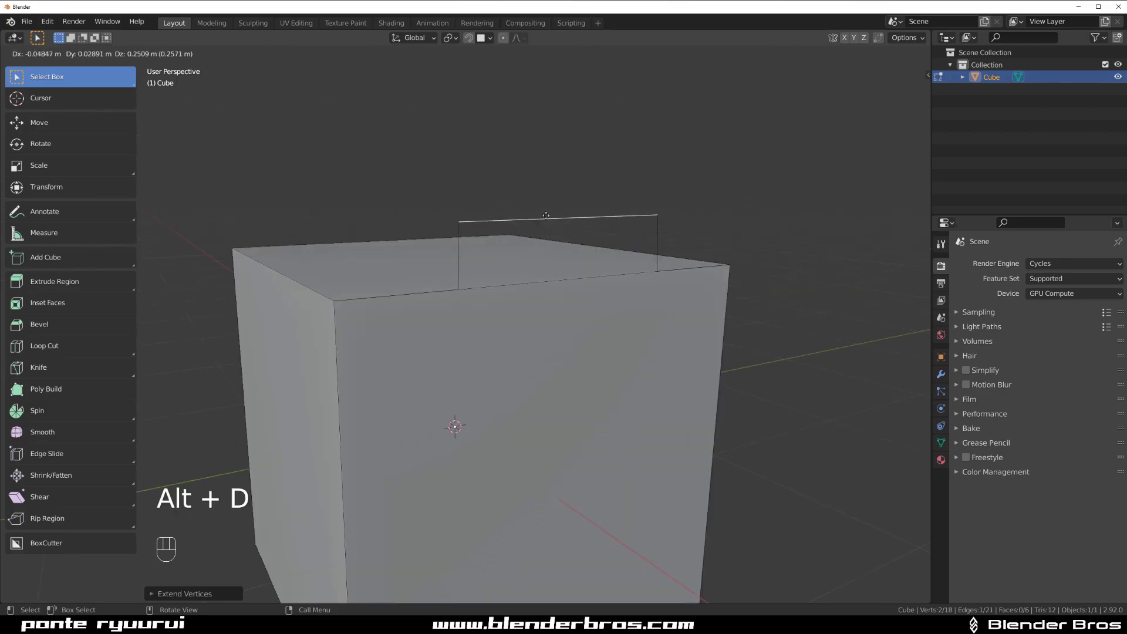
right_click(544, 167)
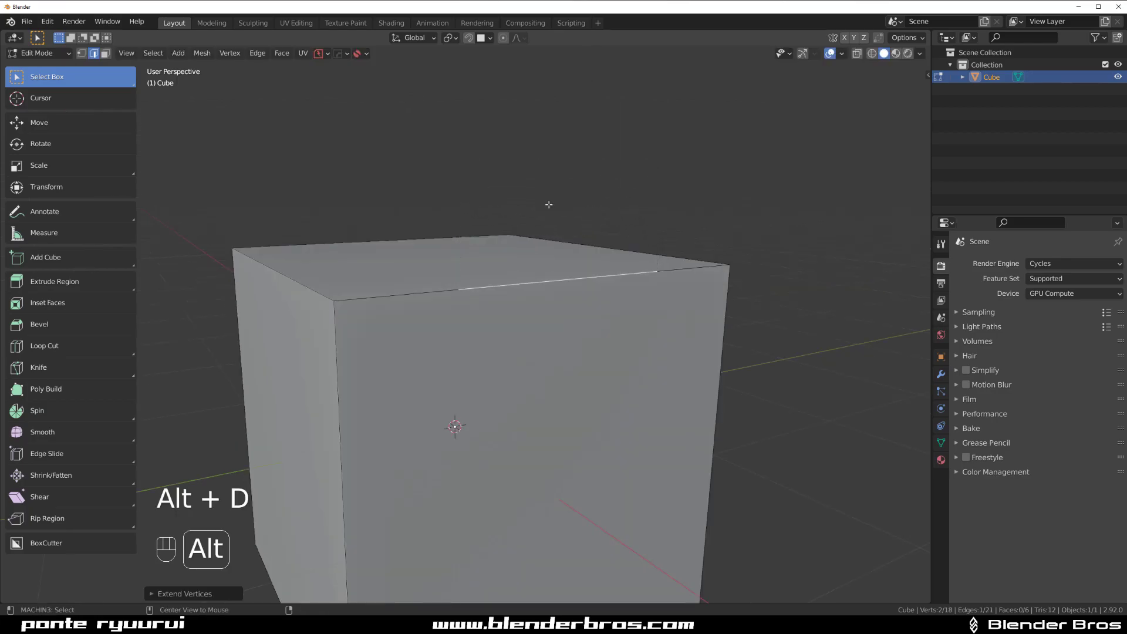
key(alt+d)
right_click(549, 101)
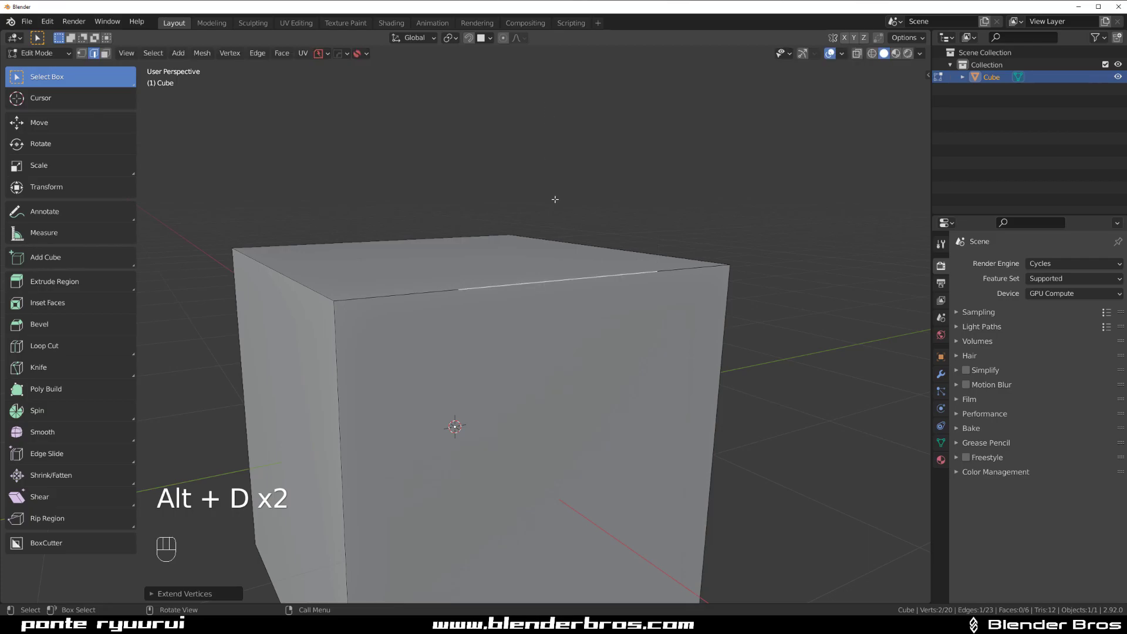
key(alt+d)
right_click(553, 139)
scroll(550, 287, up, 1)
shift+middle_drag(551, 287, 557, 272)
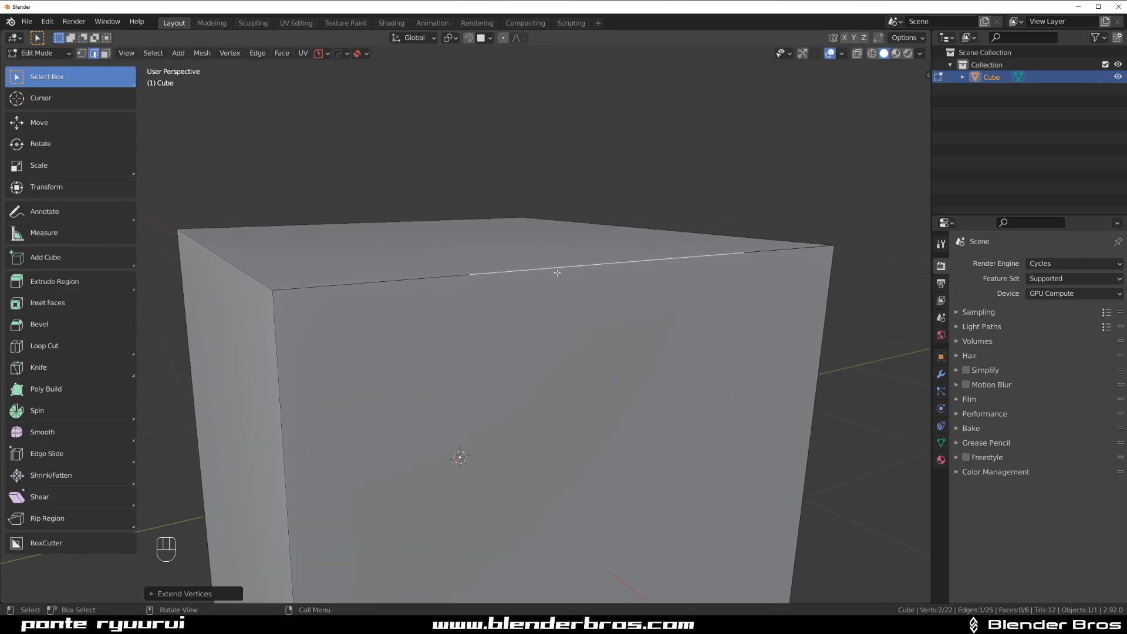
Step: Try extending the middle edge segment's vertices with the global Z axis locked
key(alt+d)
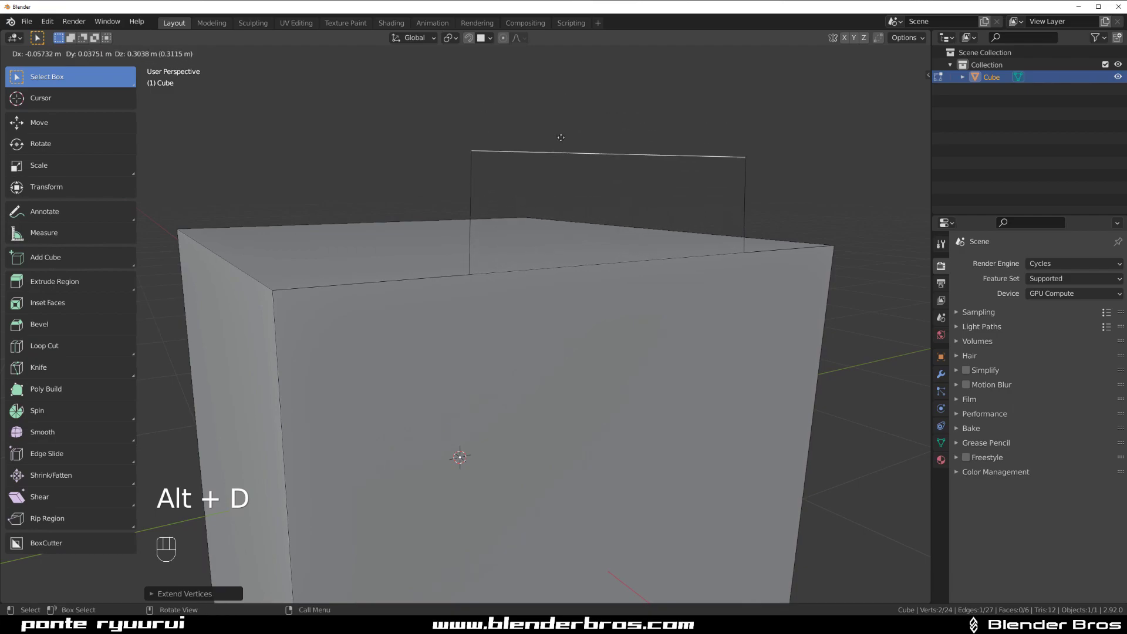
key(shift+z)
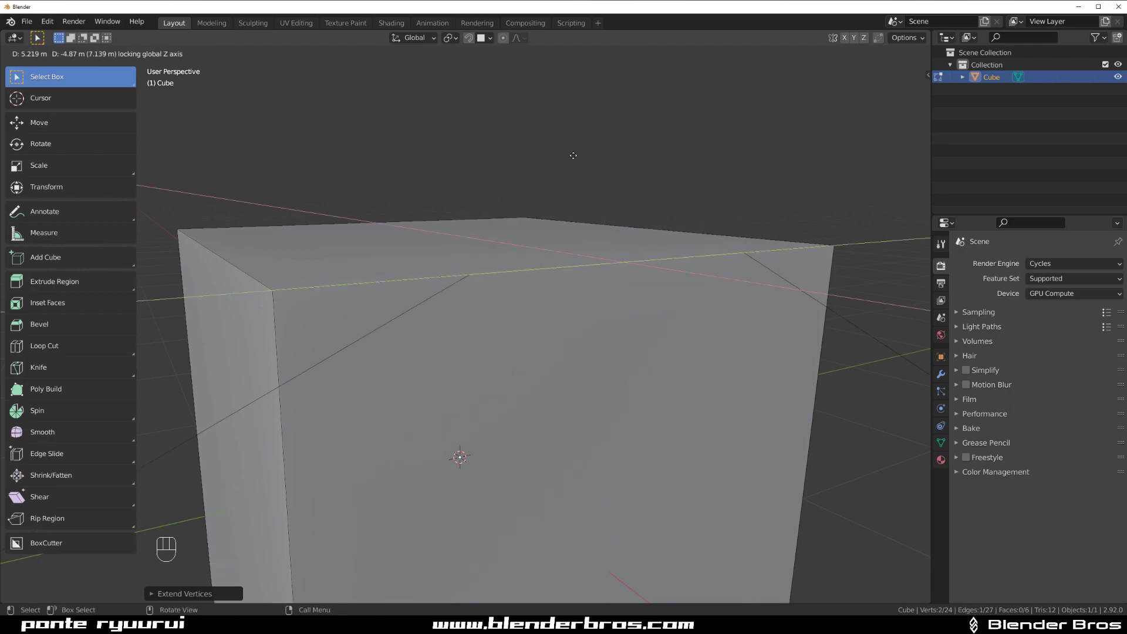
right_click(594, 217)
scroll(560, 269, down, 4)
shift+middle_drag(548, 298, 543, 311)
scroll(543, 312, up, 2)
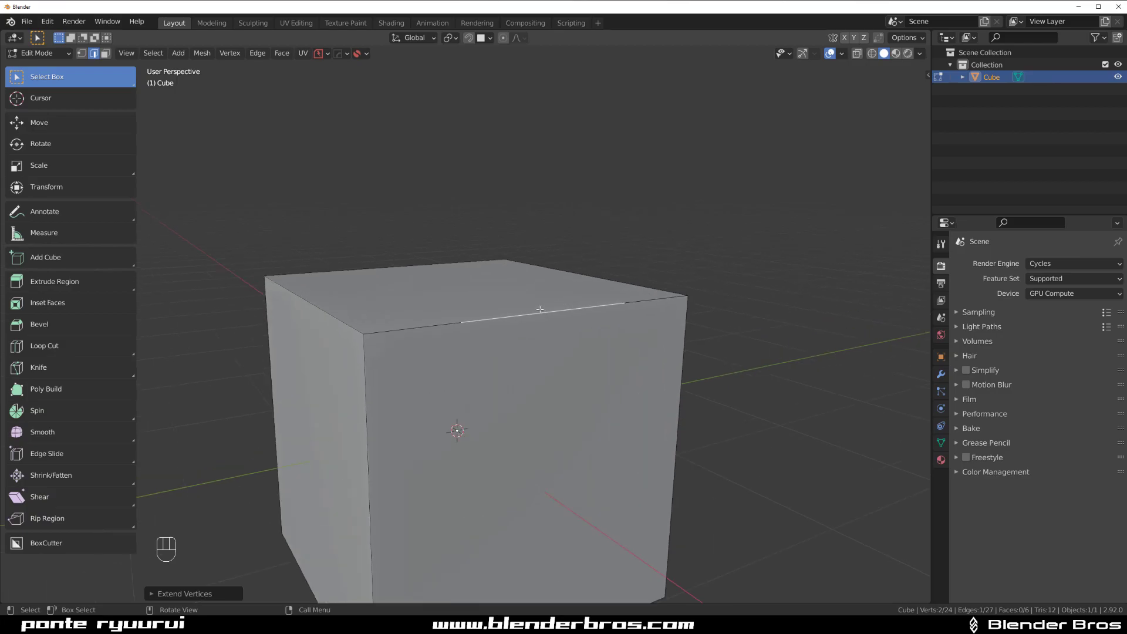
Step: Extend the middle edge segment's vertices upward along the global Z axis by about 0.66 m
key(alt+d)
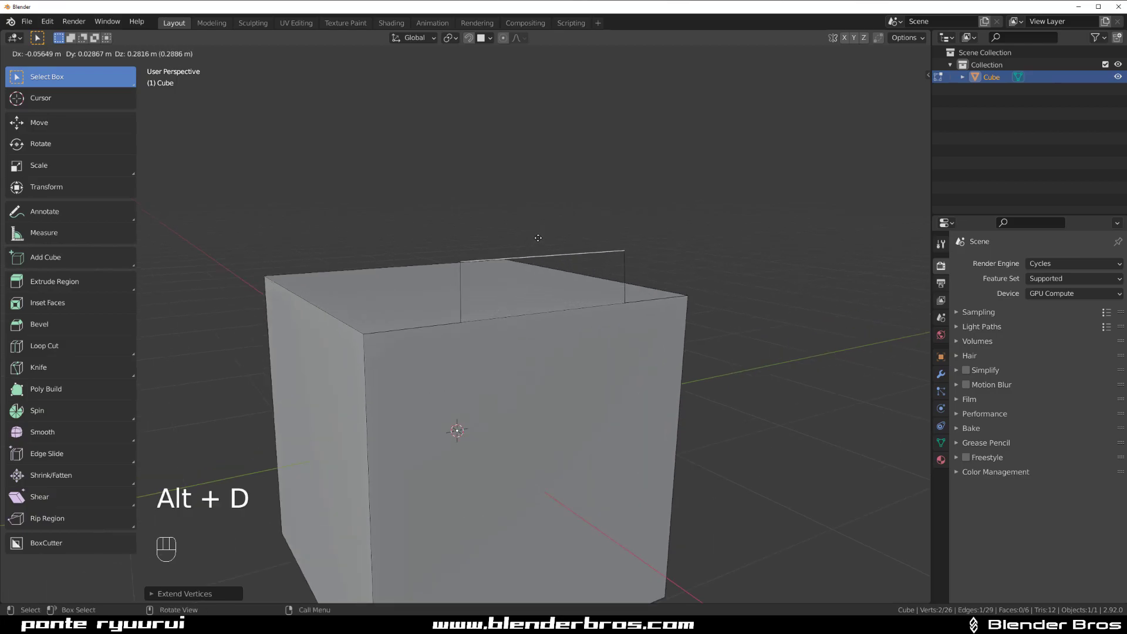
key(z)
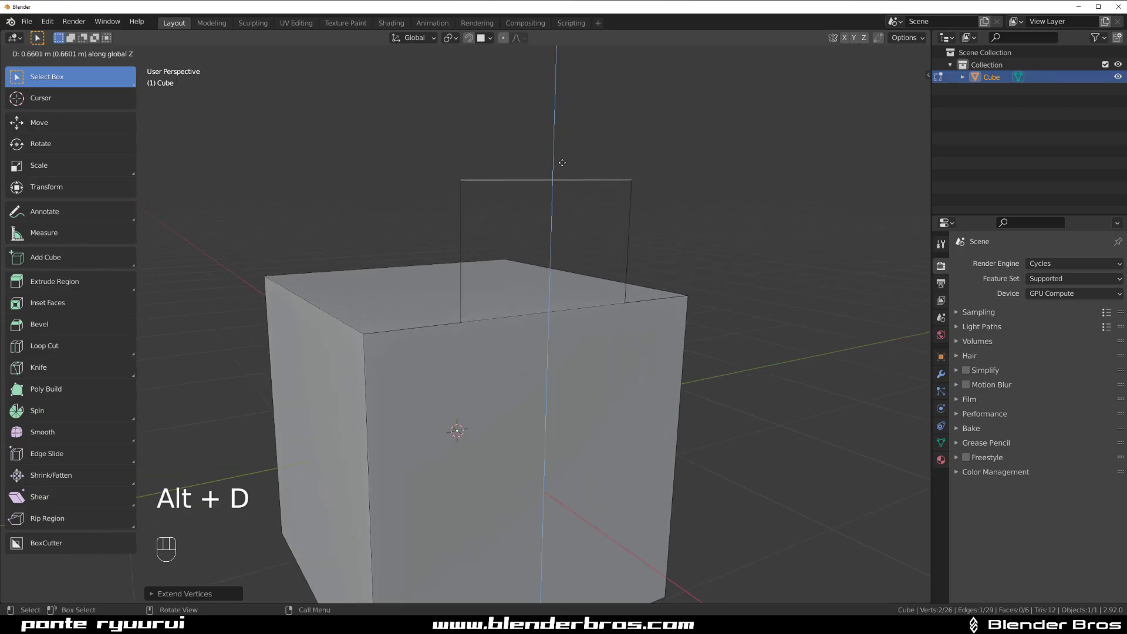
click(561, 163)
alt+middle_drag(561, 164, 567, 267)
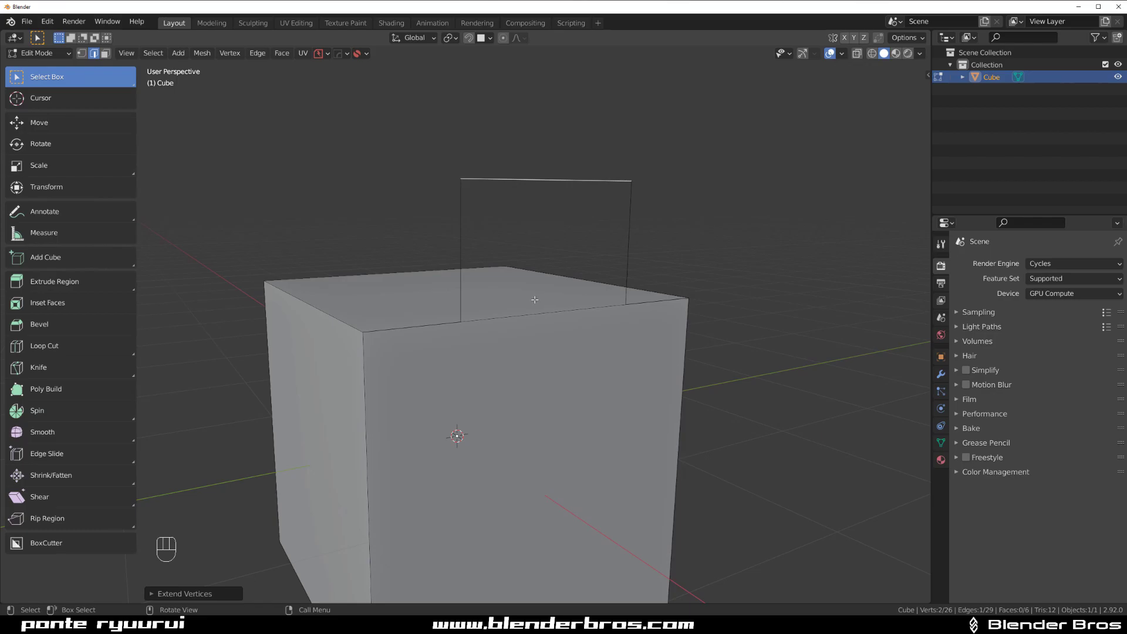
Step: Select all geometry linked to the raised edge and delete its vertices, leaving only the cube
key(ctrl+z)
key(ctrl+z)
key(ctrl+z)
key(ctrl+z)
key(ctrl+z)
key(ctrl+z)
key(ctrl+z)
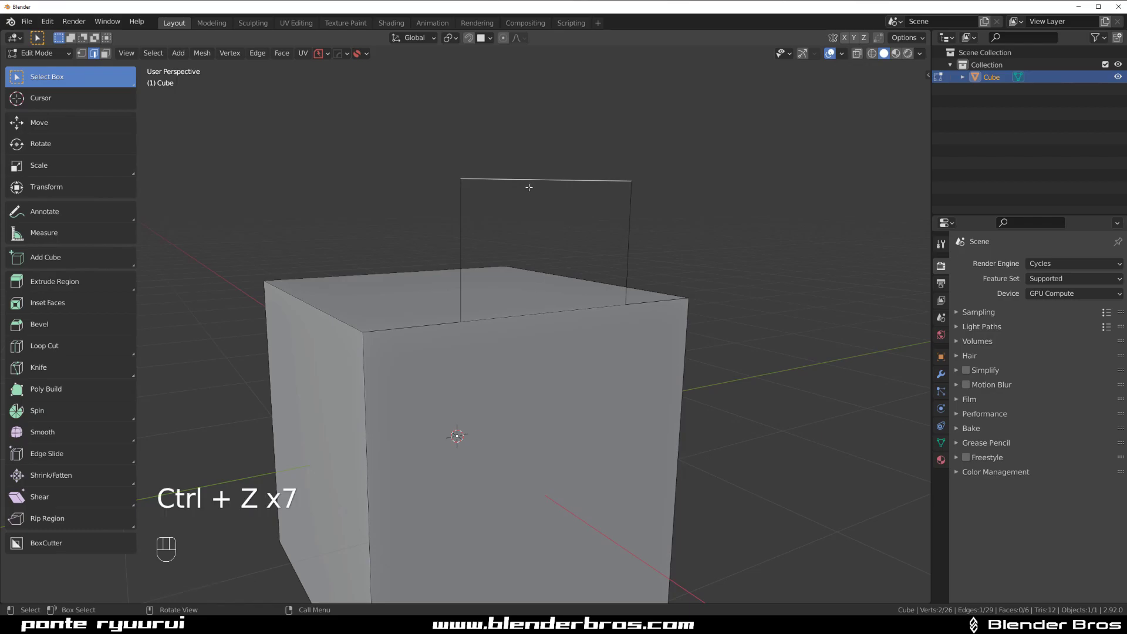
key(ctrl+l)
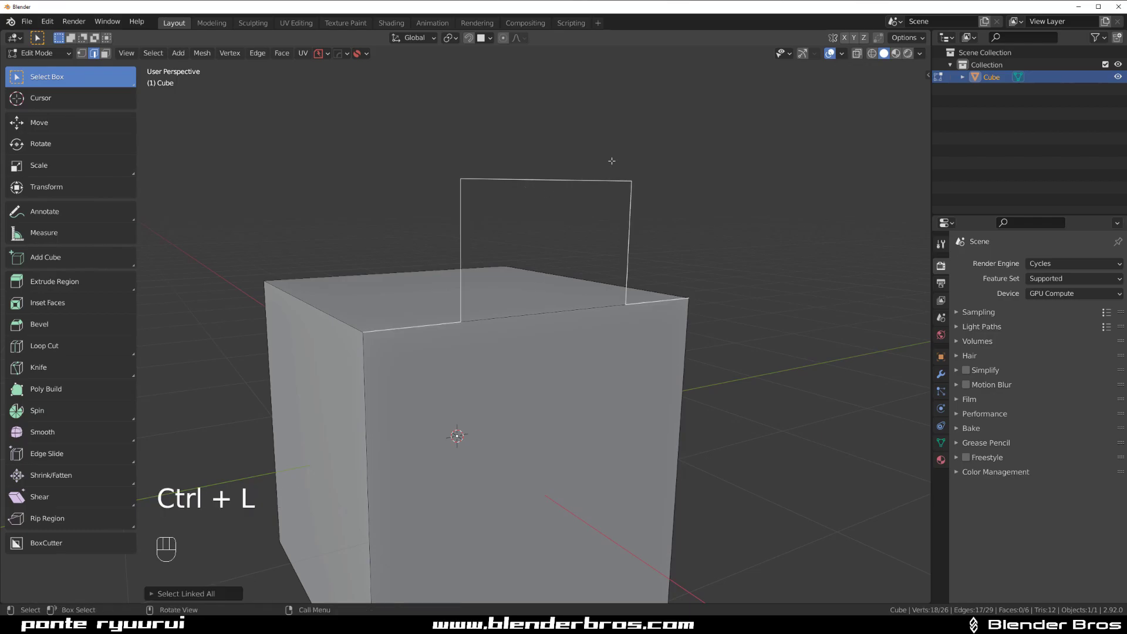
key(x)
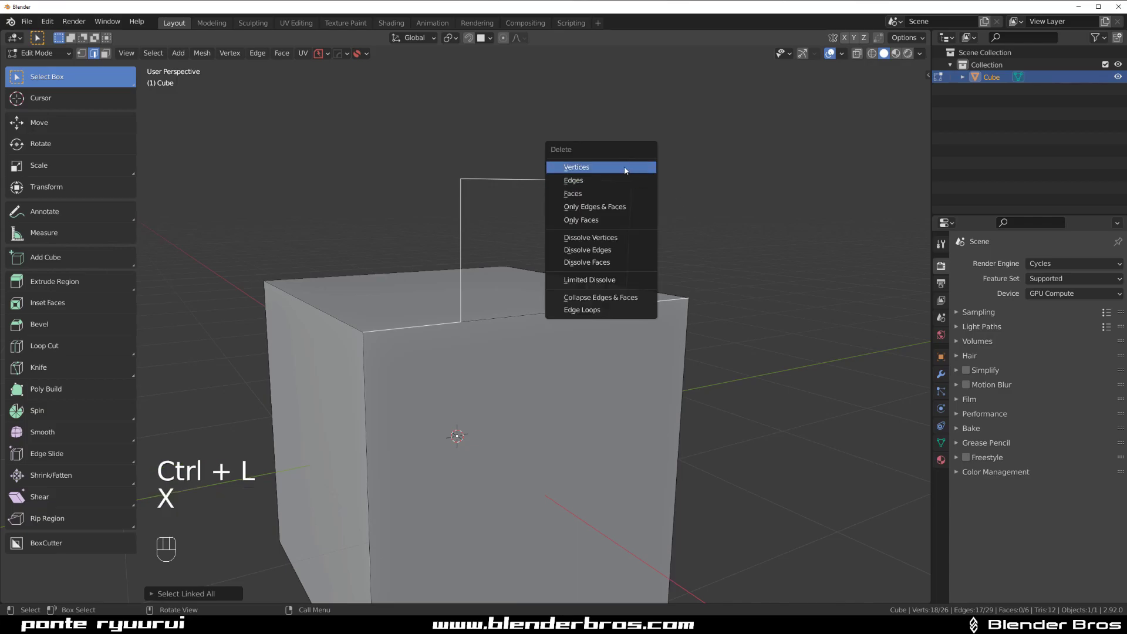
click(625, 171)
shift+middle_drag(579, 340, 589, 233)
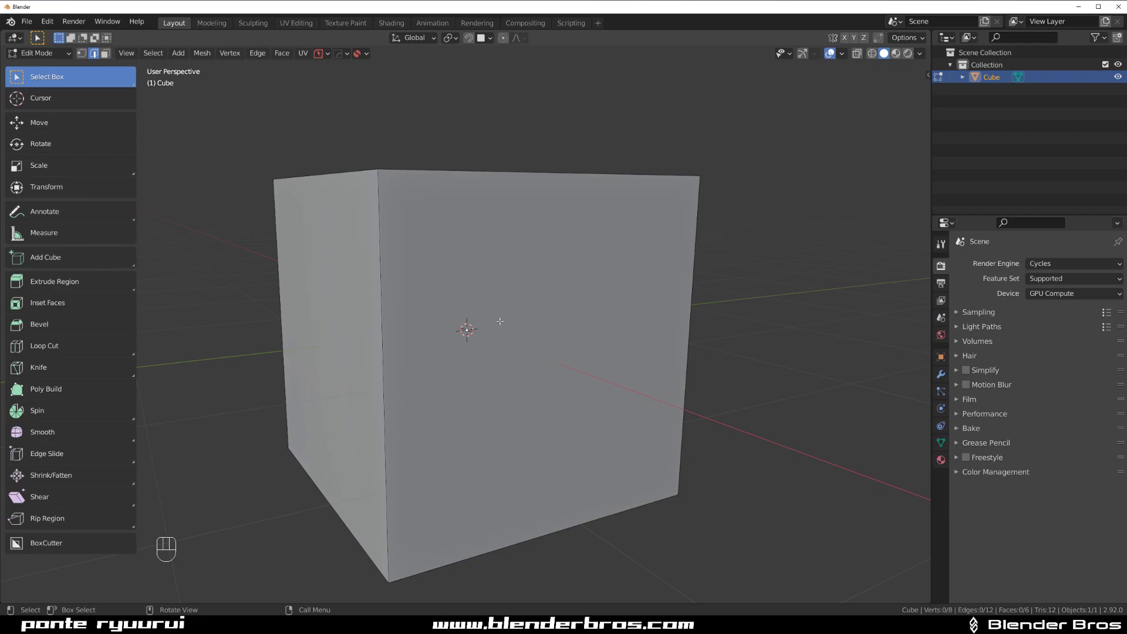
key(shift)
shift+middle_drag(549, 318, 571, 286)
scroll(548, 284, up, 2)
scroll(574, 293, down, 1)
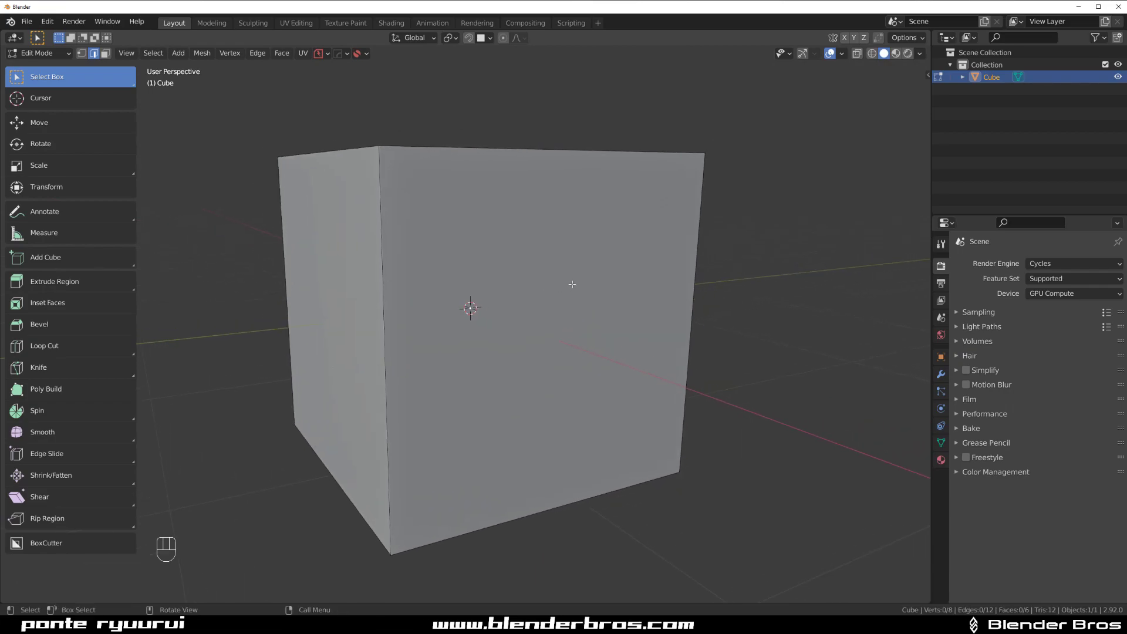
middle_drag(560, 318, 565, 332)
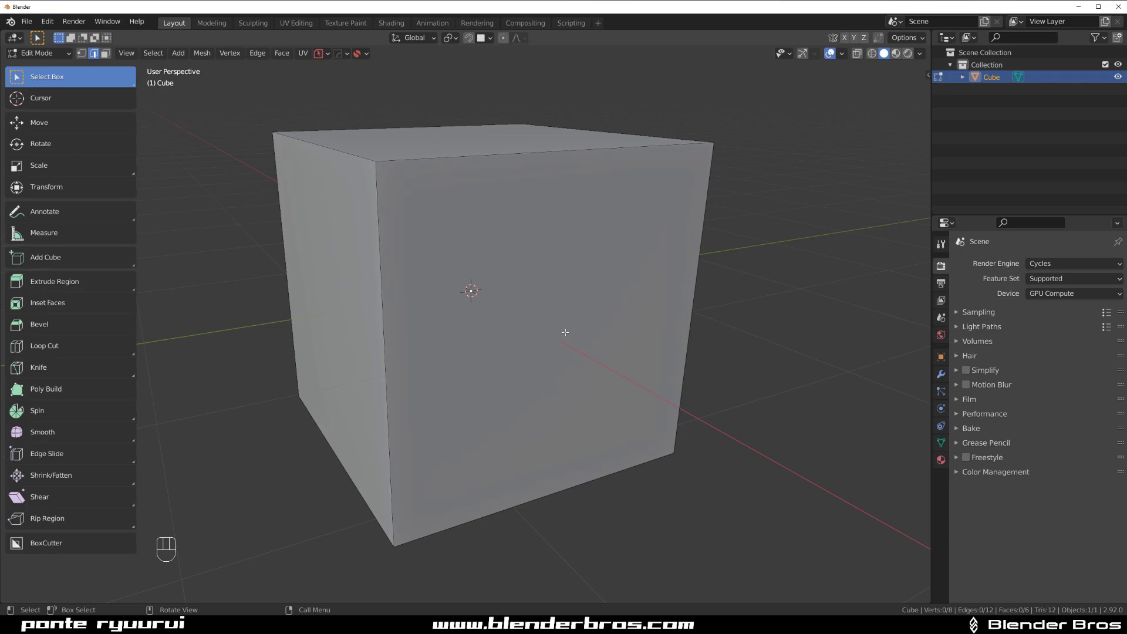
Step: Switch to face selection, select the cube's large front-facing side face and inset it evenly on all sides
middle_drag(557, 309, 435, 301)
key(Tab)
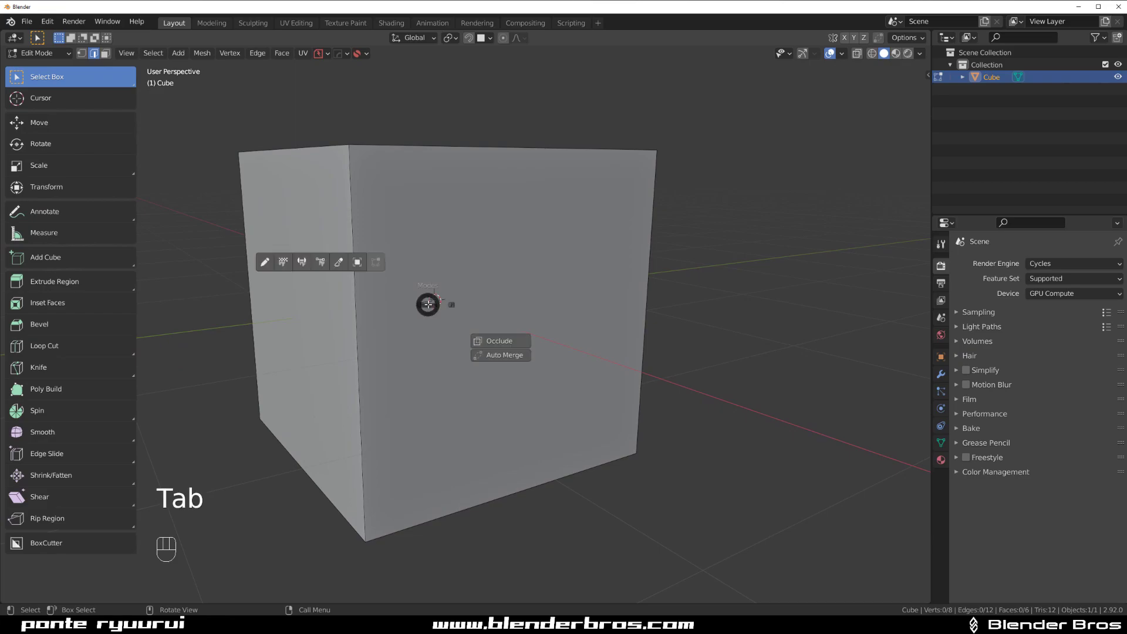
click(502, 309)
click(474, 285)
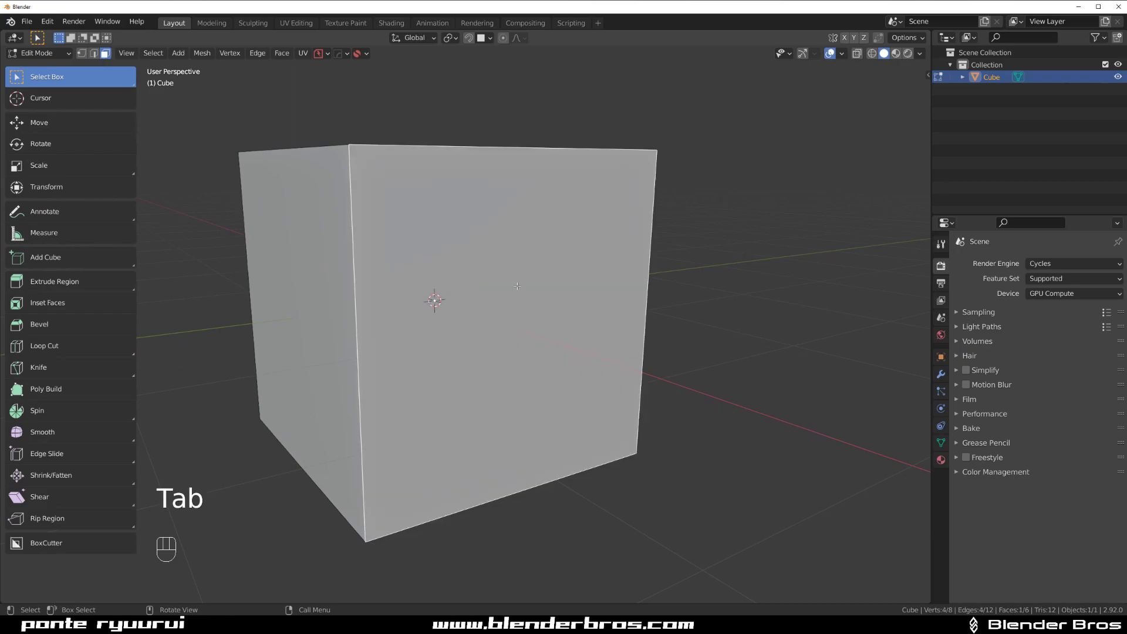
mouse_move(517, 285)
middle_down()
mouse_move(513, 317)
mouse_move(557, 359)
mouse_move(511, 294)
middle_up()
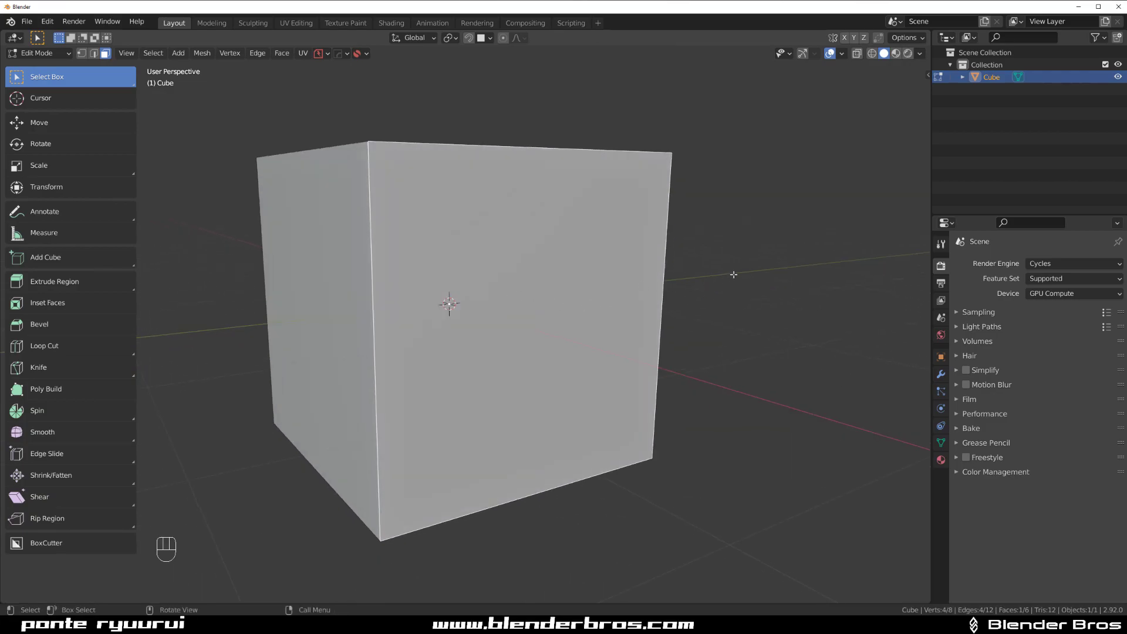
key(i)
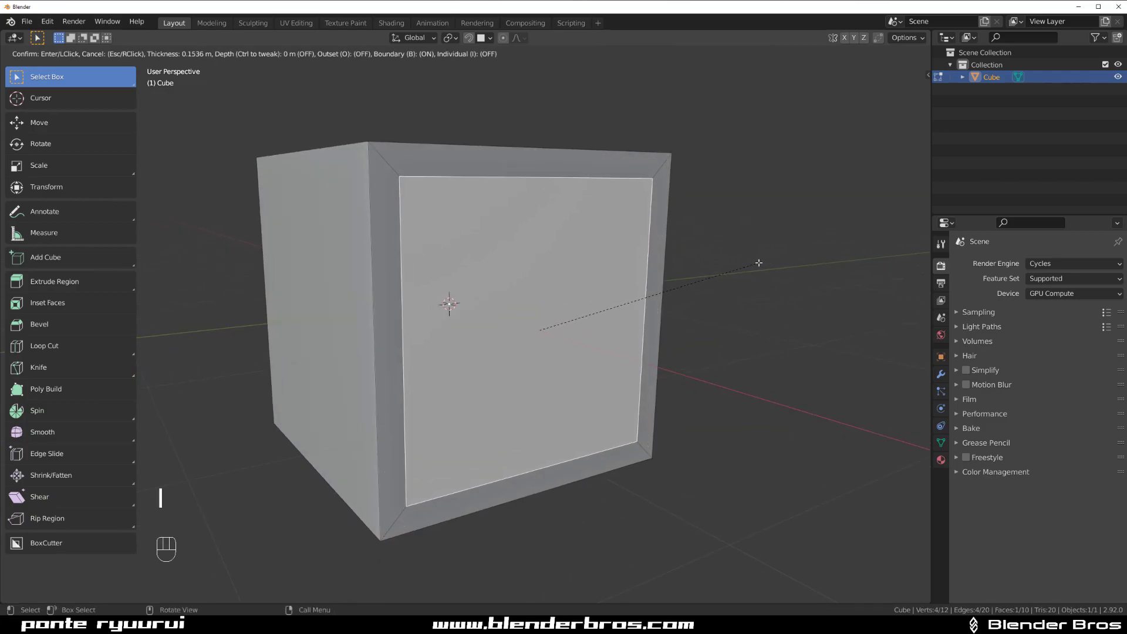
click(674, 289)
mouse_move(673, 290)
middle_down()
mouse_move(649, 270)
mouse_move(678, 284)
mouse_move(684, 303)
middle_up()
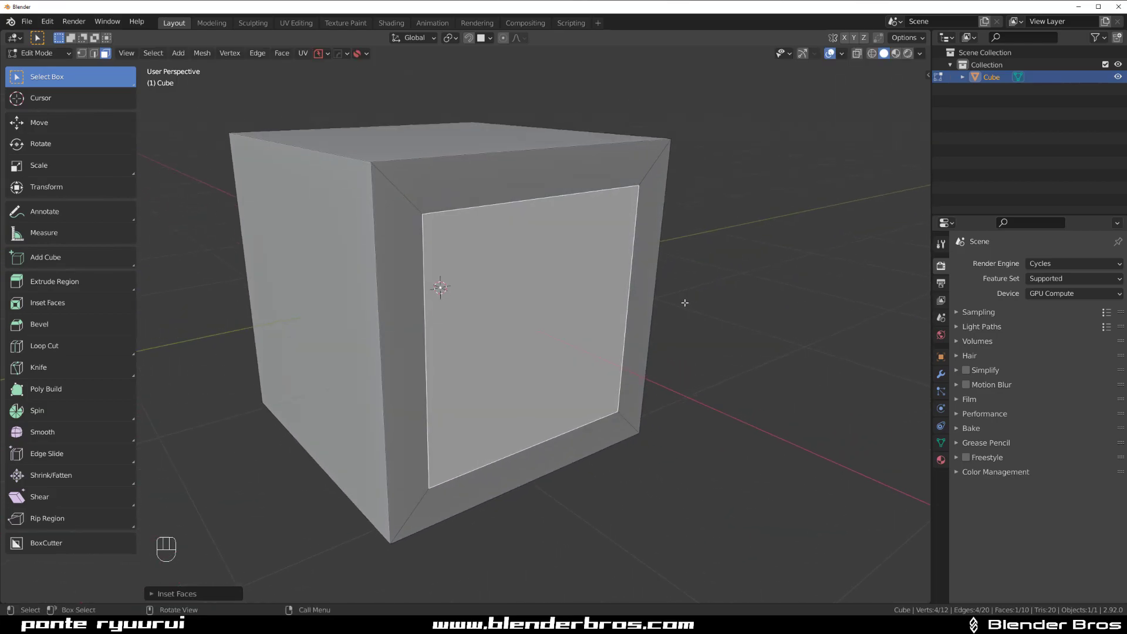
shift+middle_drag(608, 290, 631, 304)
scroll(628, 303, down, 1)
mouse_move(616, 303)
middle_down()
mouse_move(611, 327)
mouse_move(607, 315)
middle_up()
scroll(609, 313, up, 1)
scroll(608, 317, up, 1)
shift+middle_drag(621, 363, 590, 341)
scroll(600, 332, down, 2)
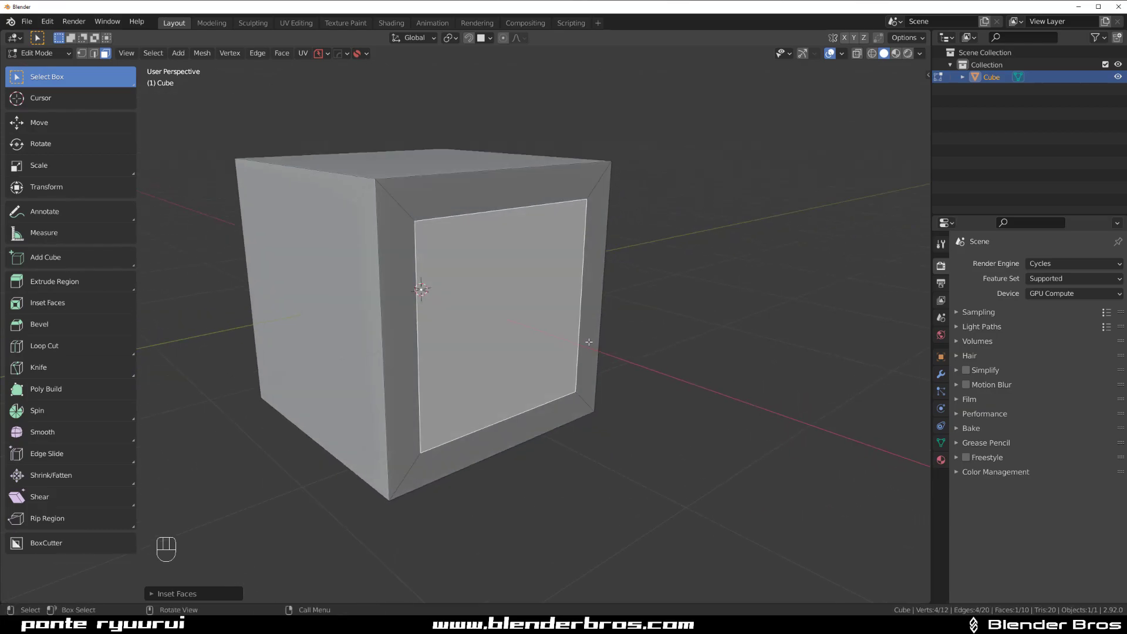
scroll(546, 251, up, 2)
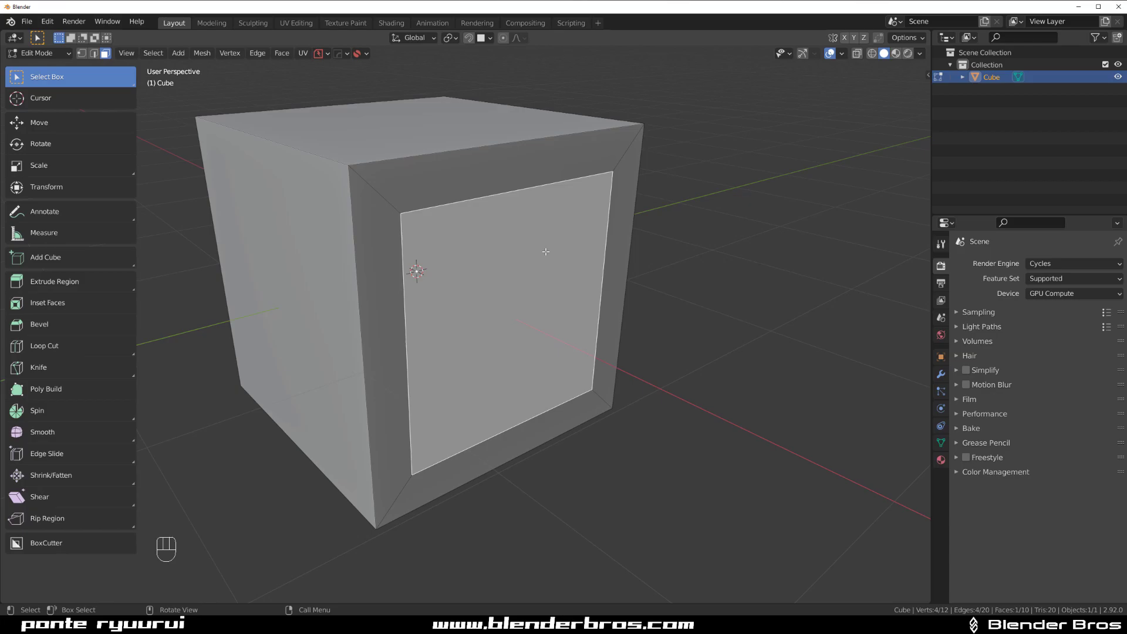
scroll(560, 282, down, 1)
mouse_move(498, 287)
shift+middle_down()
mouse_move(477, 266)
mouse_move(500, 267)
mouse_move(512, 291)
shift+middle_up()
scroll(477, 266, up, 1)
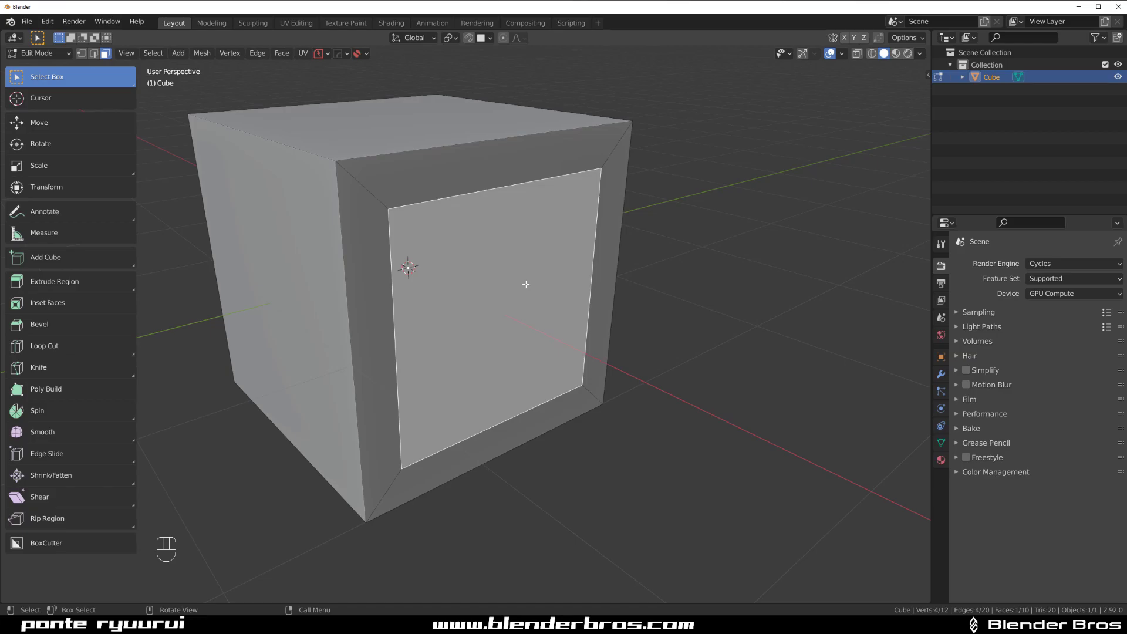
Step: Extrude the inset face outward along its normal by about 0.84 m
middle_drag(508, 307, 515, 300)
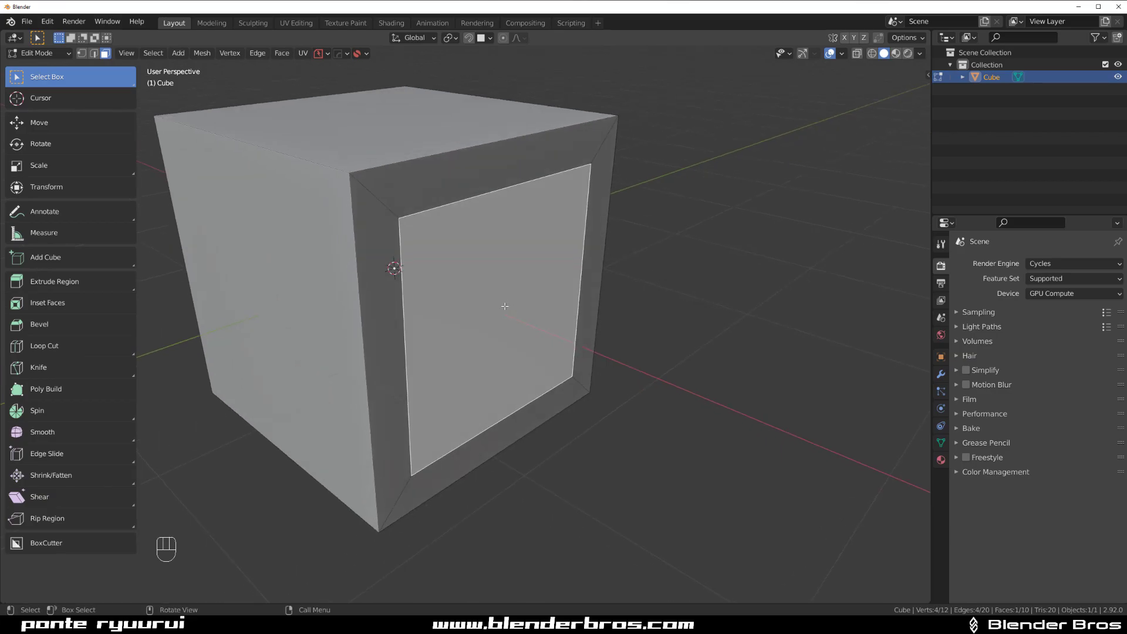
key(e)
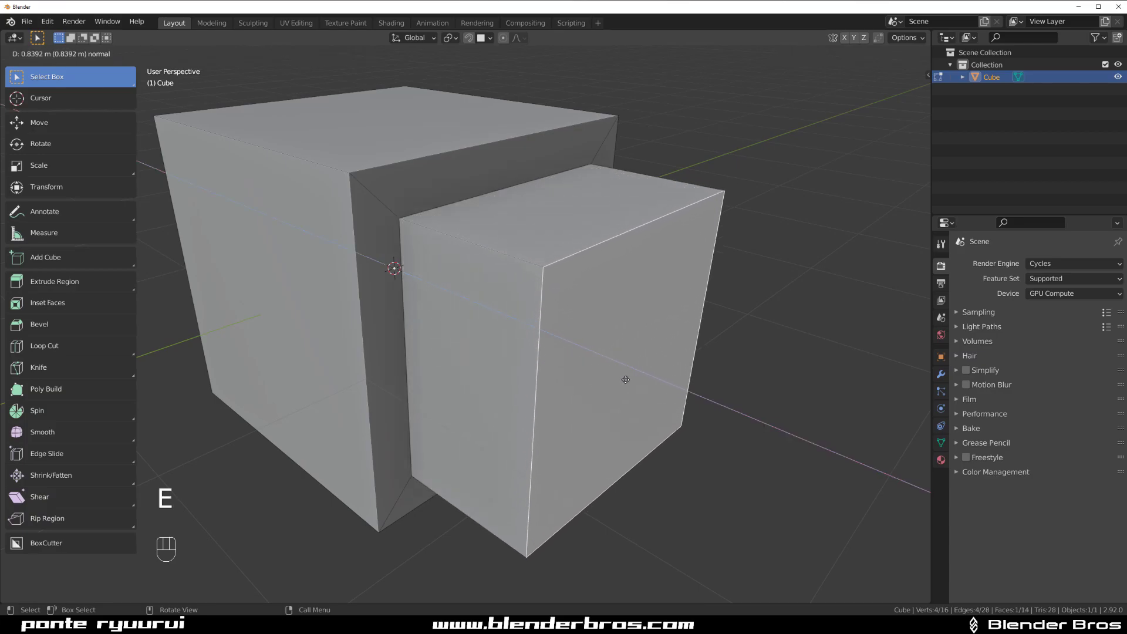
click(627, 379)
middle_drag(755, 414, 653, 346)
shift+middle_drag(632, 295, 632, 331)
scroll(646, 377, down, 1)
shift+middle_drag(623, 328, 627, 329)
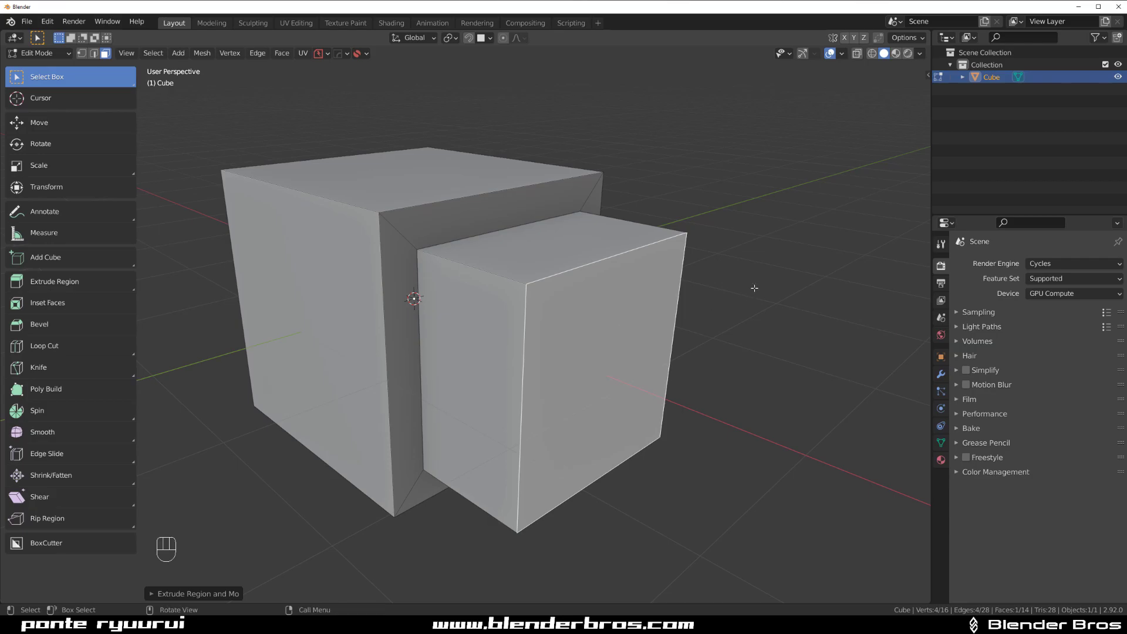